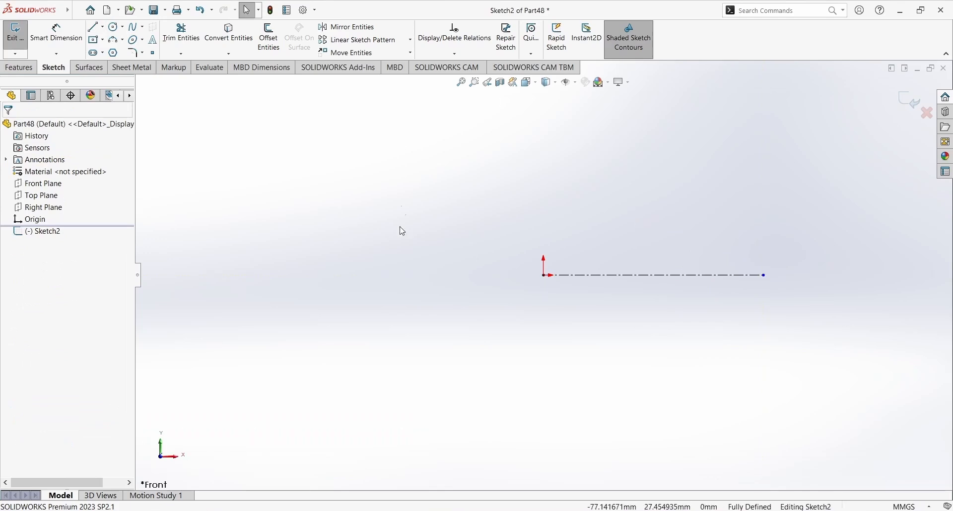
# Step: Sketch a connected outline: a vertical line down through the origin, a horizontal lower edge, and a slanted line rising toward the centerline's far end
pyautogui.click(93, 28)
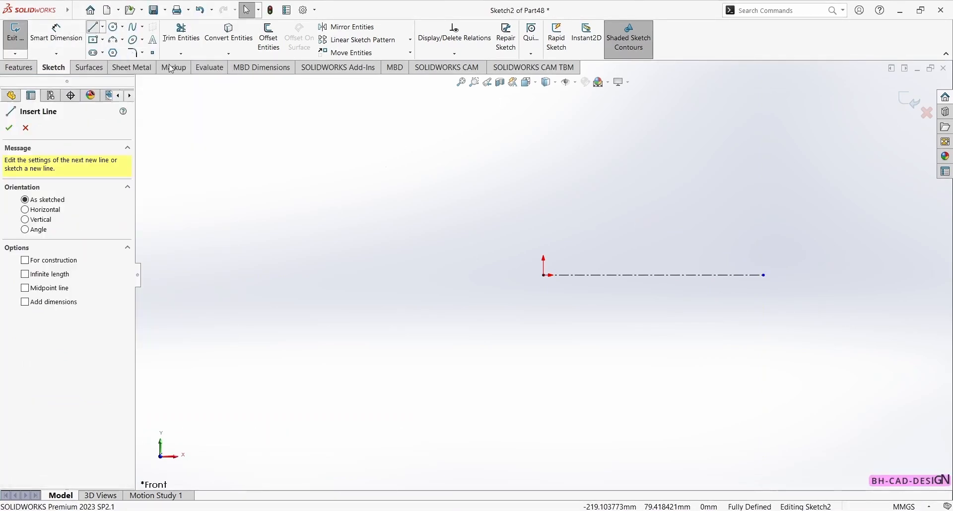
pyautogui.click(543, 156)
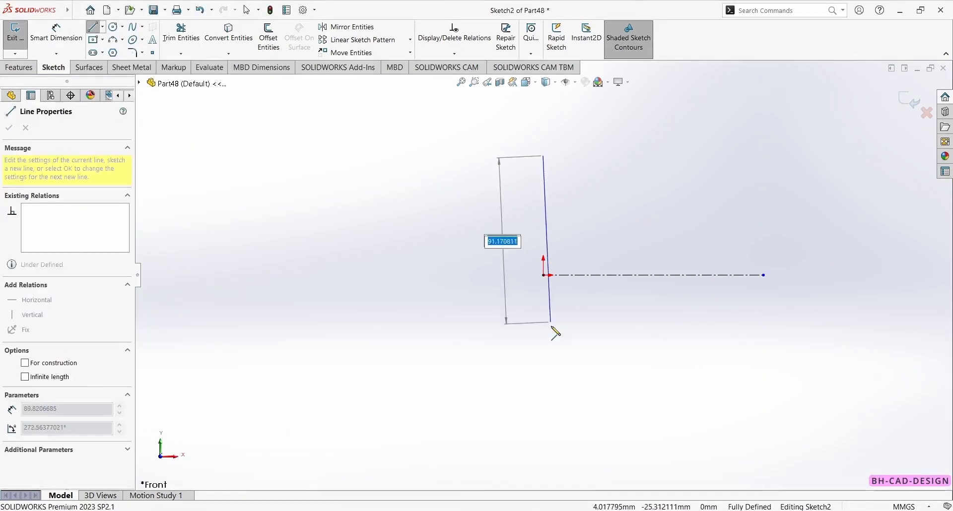
pyautogui.click(543, 366)
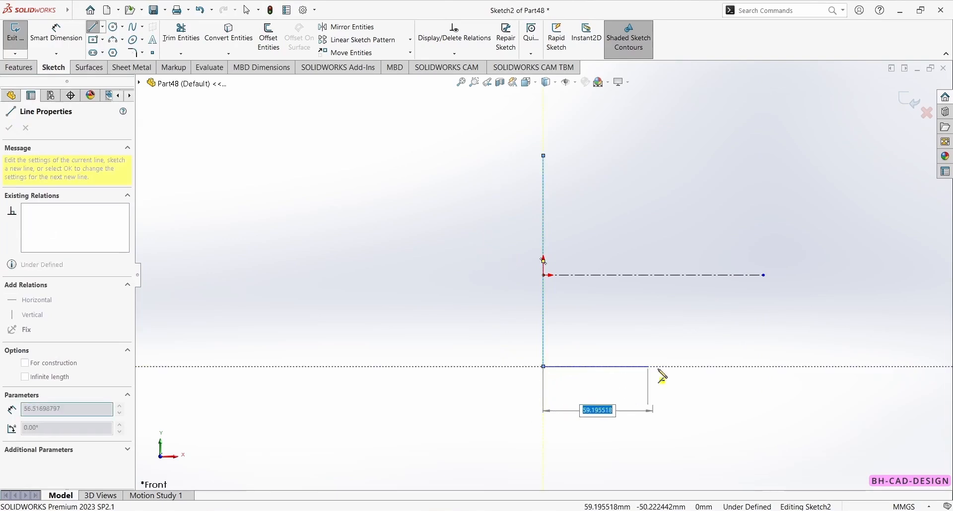
pyautogui.click(693, 367)
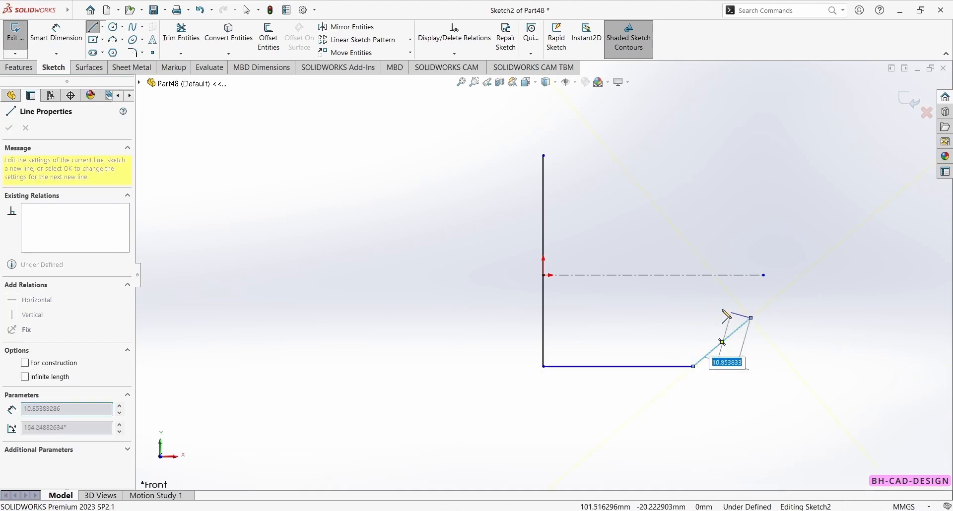
pyautogui.click(751, 317)
pyautogui.press('Escape')
pyautogui.press('Return')
# Step: Sketch the upper horizontal edge from the vertical line's top endpoint, followed by a slanted line descending toward the centerline's far end
pyautogui.click(543, 156)
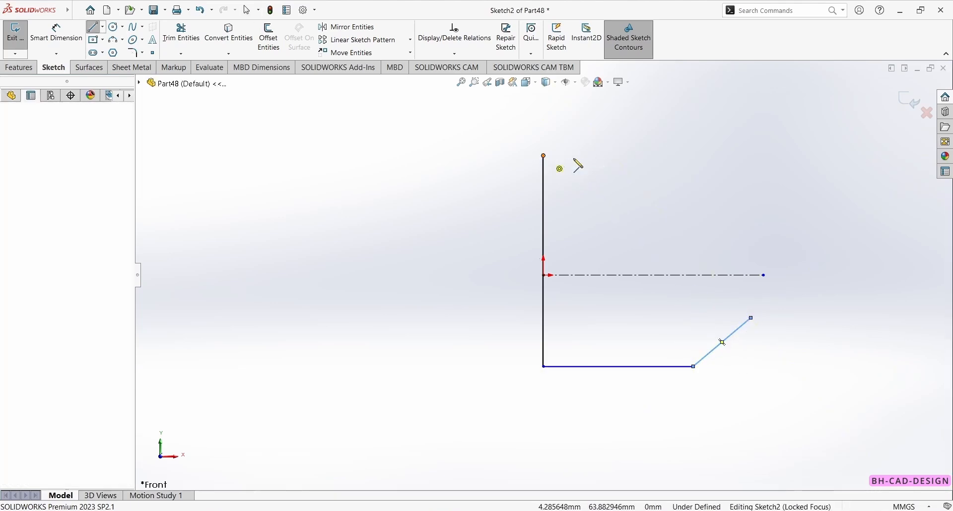
pyautogui.click(694, 156)
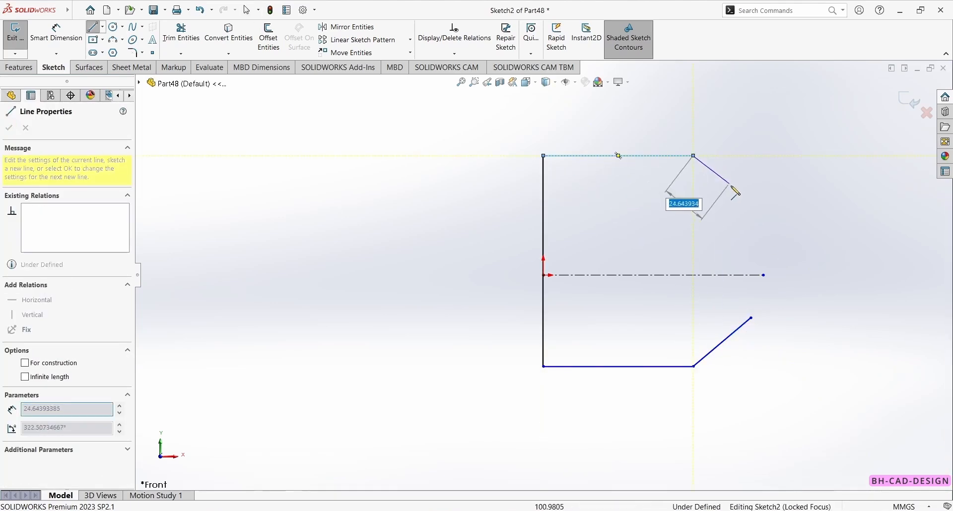
pyautogui.click(751, 227)
pyautogui.press('Escape')
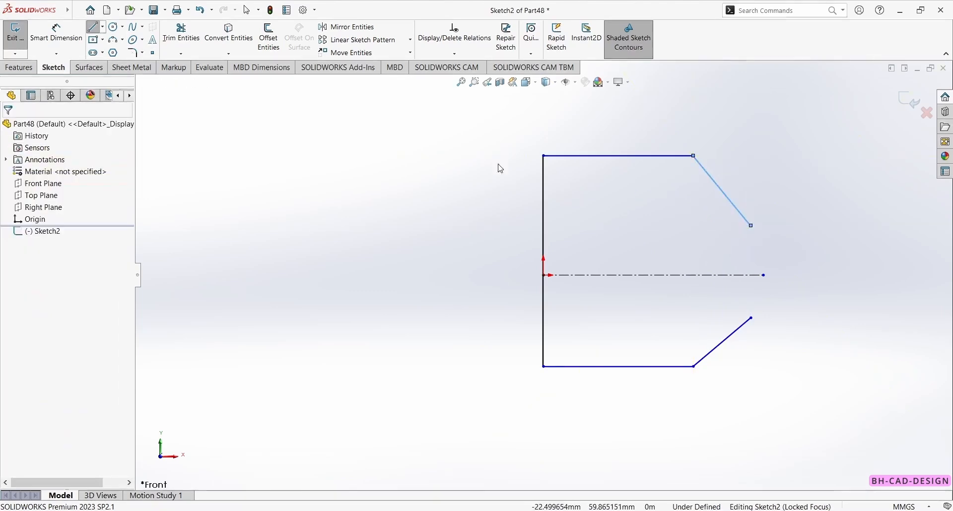
# Step: Sketch a circle with a radius of about 20 mm centred on the centerline near its far end, between the slanted lines
pyautogui.click(113, 29)
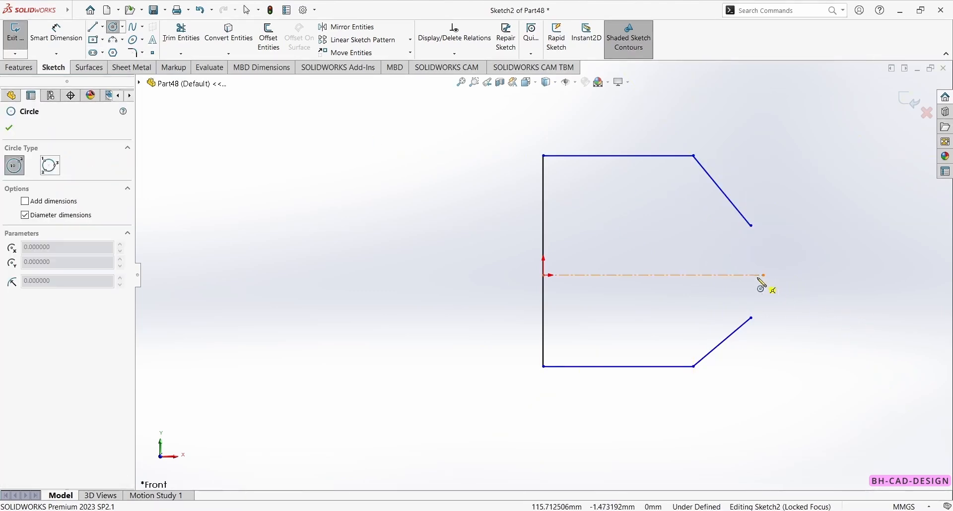
pyautogui.click(754, 275)
pyautogui.click(791, 263)
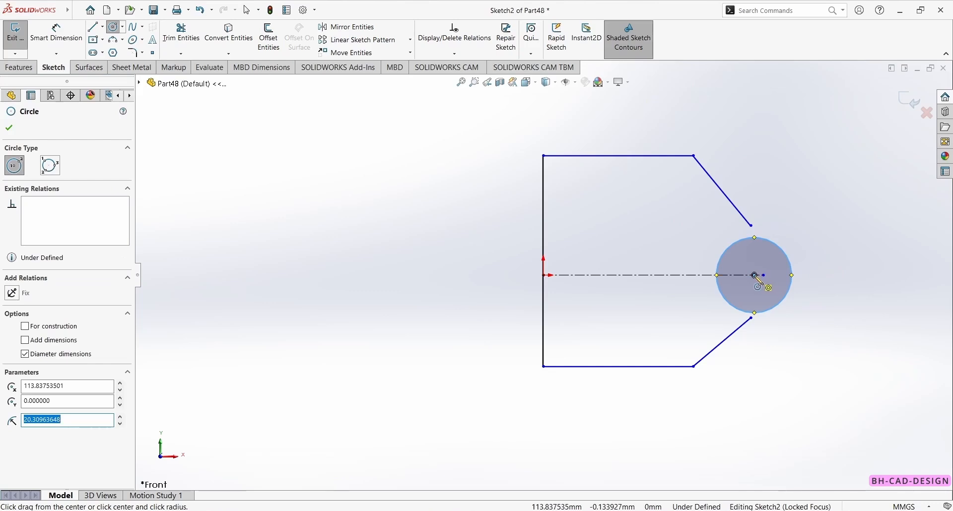
pyautogui.click(755, 276)
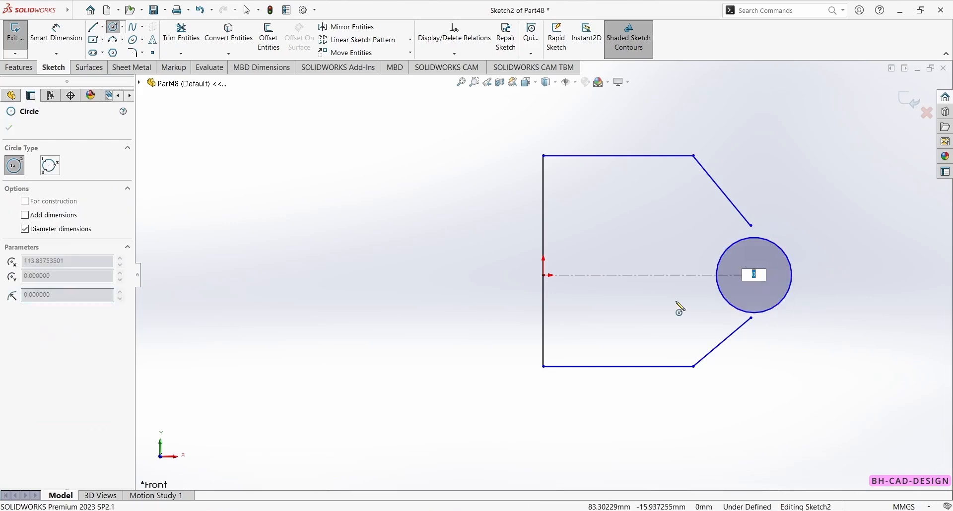
pyautogui.press('Escape')
# Step: Sketch a smaller concentric circle about 29 mm in diameter inside the existing circle
pyautogui.click(93, 28)
pyautogui.click(113, 27)
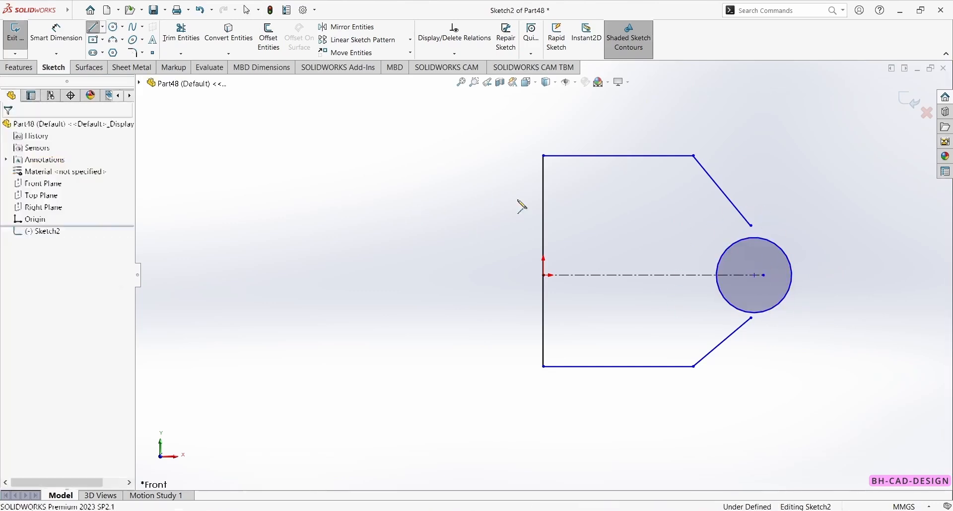
pyautogui.click(754, 275)
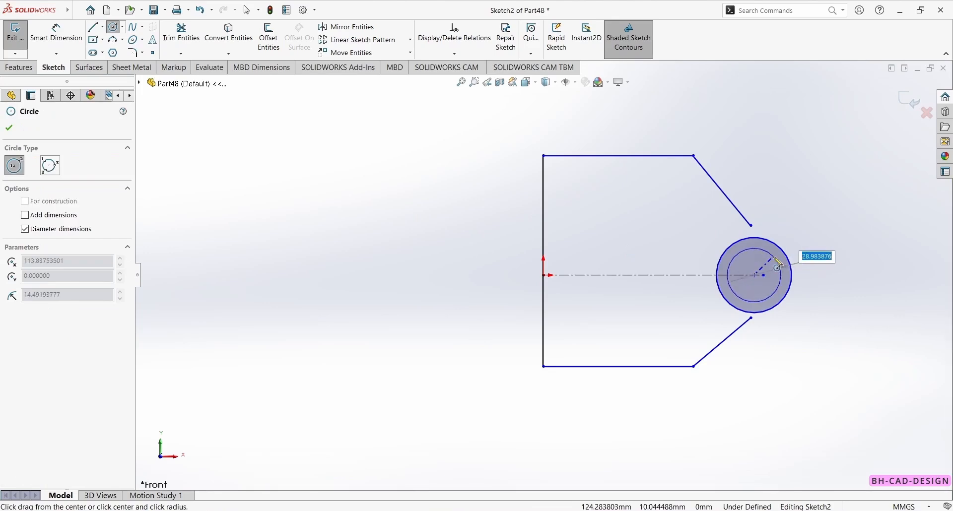
pyautogui.click(774, 256)
pyautogui.press('Escape')
pyautogui.moveTo(822, 298); pyautogui.dragTo(789, 211, button='right')
pyautogui.press('Escape')
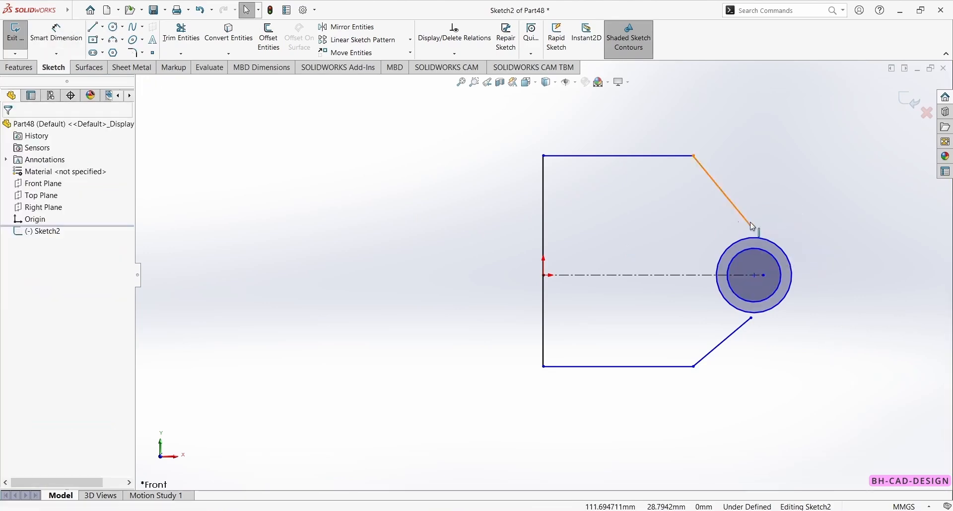
# Step: Make the free endpoint of the upper slanted line coincident with the outer circle
pyautogui.click(751, 226)
pyautogui.keyDown('ctrl'); pyautogui.click(753, 239); pyautogui.keyUp('ctrl')
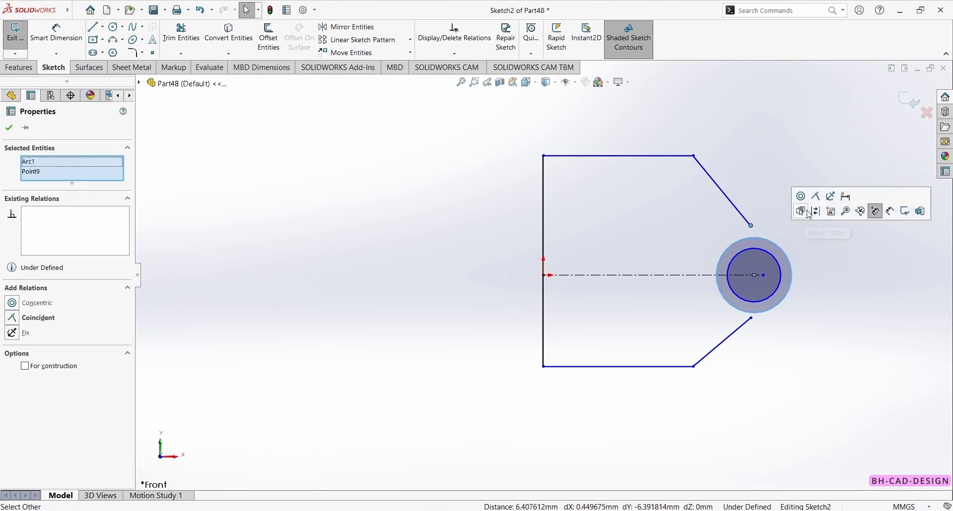
pyautogui.click(816, 197)
pyautogui.press('Escape')
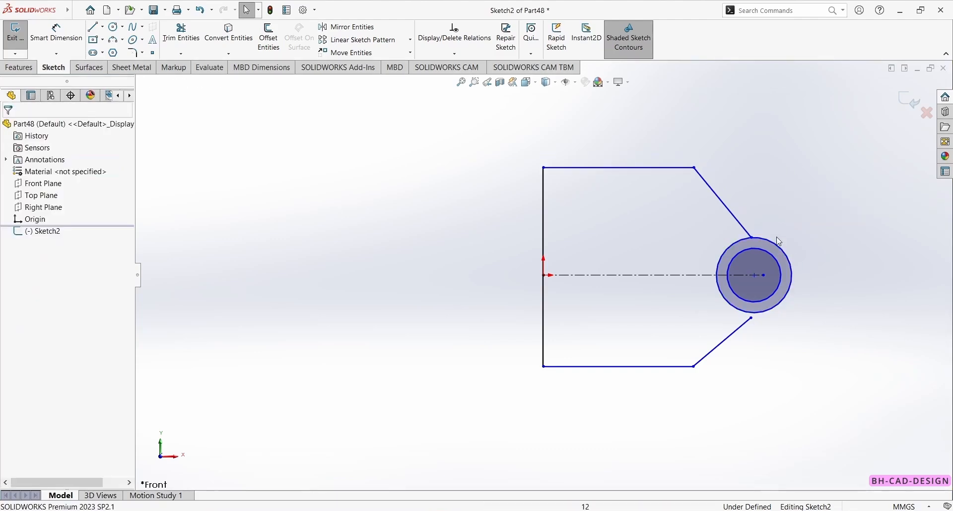
# Step: Make the free endpoint of the lower slanted line coincident with the outer circle
pyautogui.click(752, 319)
pyautogui.keyDown('ctrl'); pyautogui.click(785, 298); pyautogui.keyUp('ctrl')
pyautogui.press('Escape')
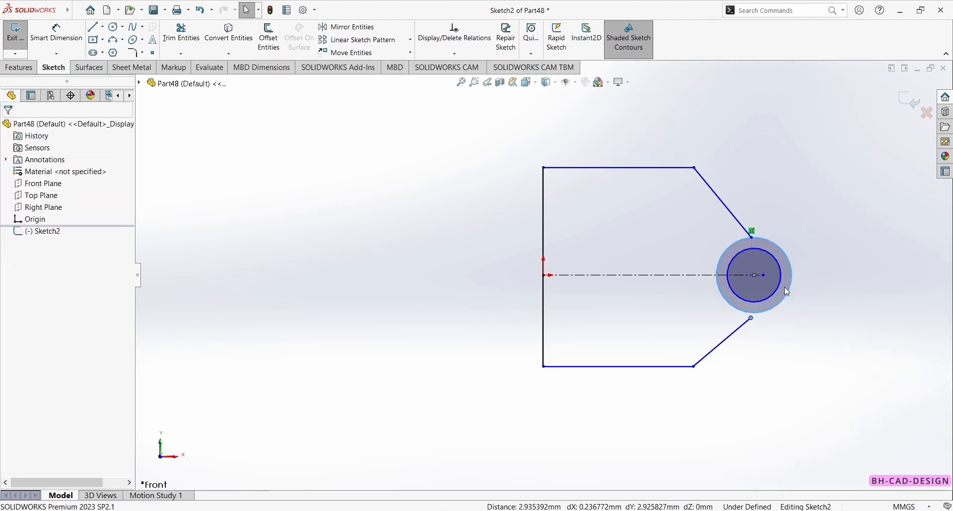
pyautogui.click(752, 318)
pyautogui.click(763, 310)
pyautogui.keyDown('ctrl'); pyautogui.click(751, 318); pyautogui.keyUp('ctrl')
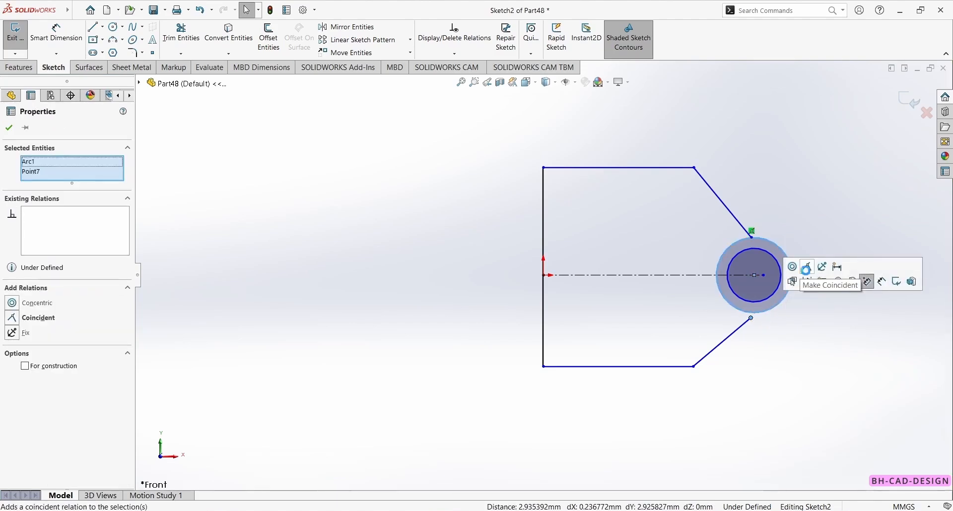
pyautogui.click(792, 281)
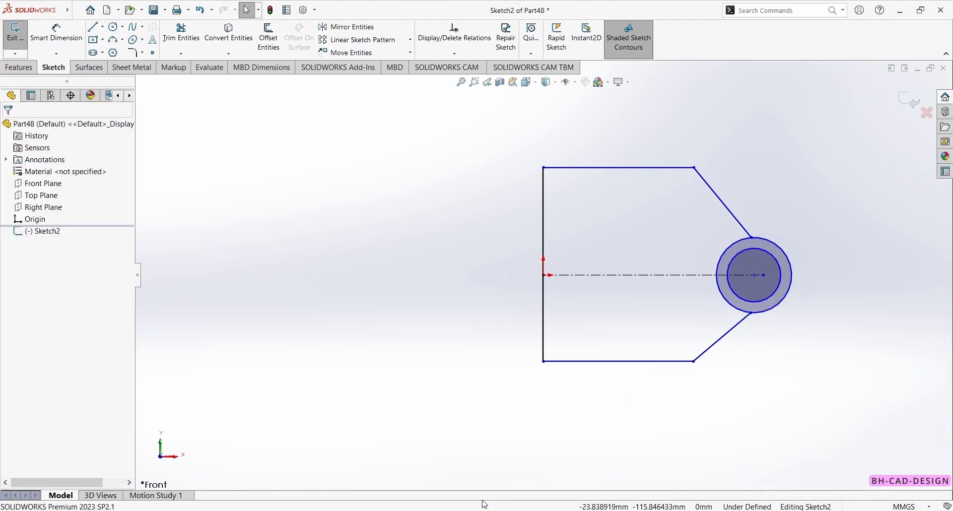
# Step: Check the Part 48 reference drawing and dimension the vertical line through the origin to 60 mm
pyautogui.hotkey('alt', 'Tab')
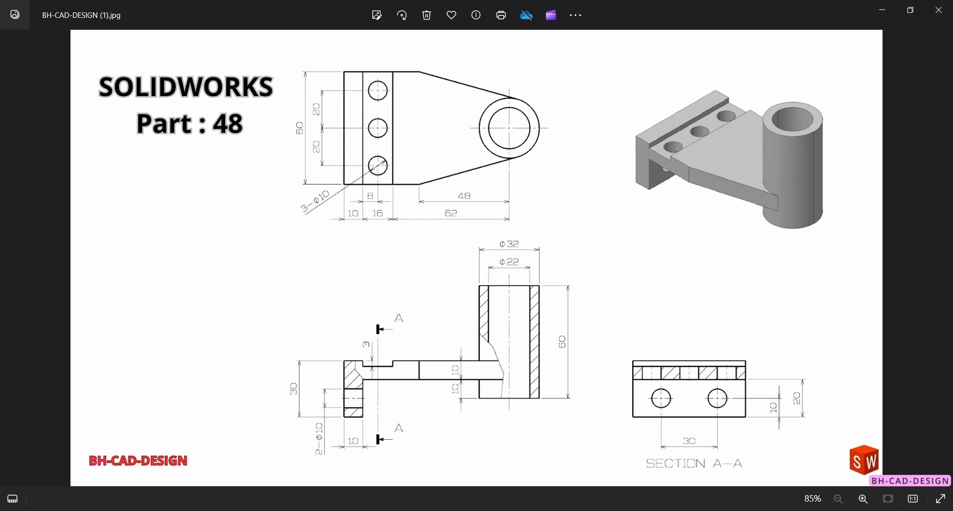
pyautogui.hotkey('alt', 'Tab')
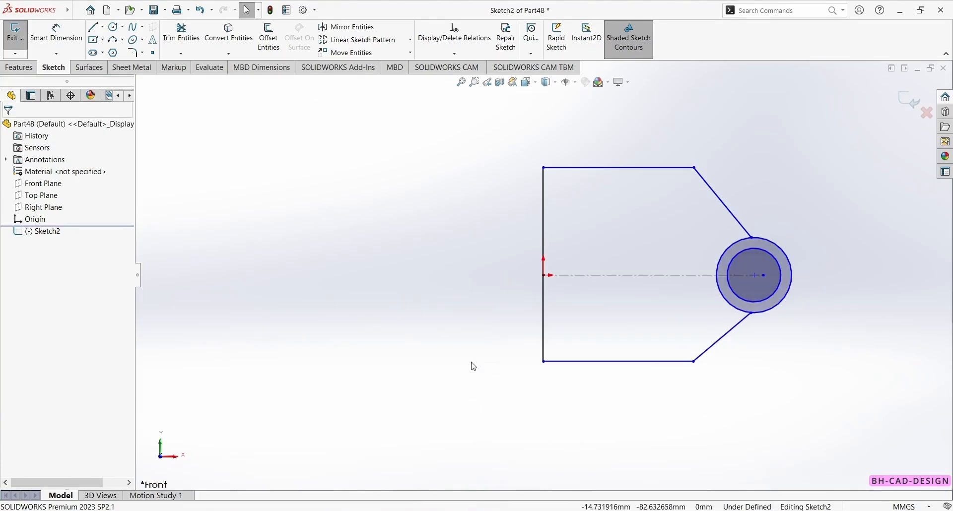
pyautogui.press('d')
pyautogui.click(545, 296)
pyautogui.click(460, 292)
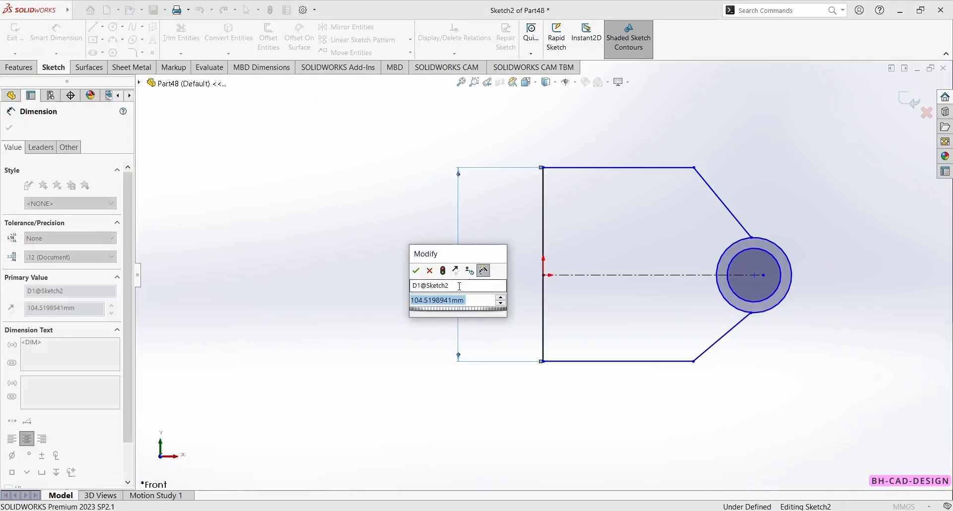
pyautogui.write('60')
pyautogui.press('Return')
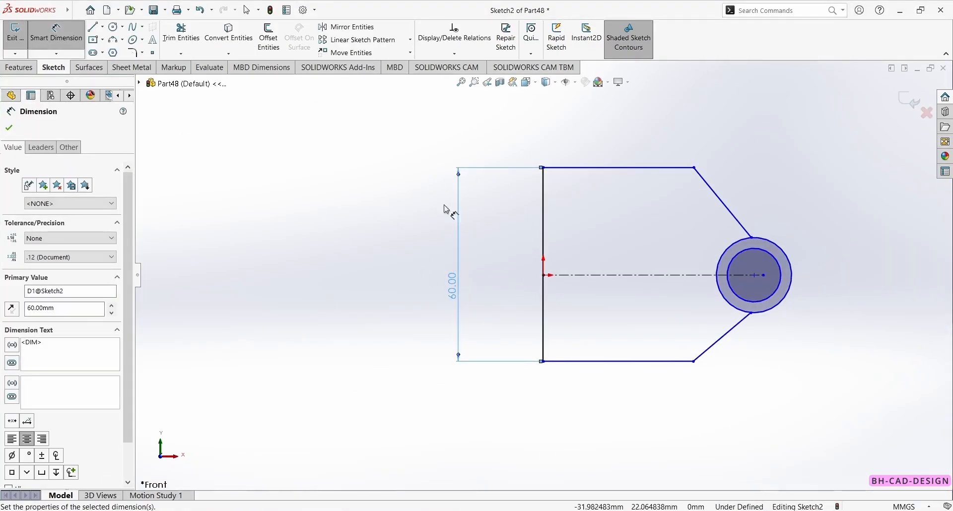
pyautogui.press('Escape')
# Step: Sketch two vertical lines spanning the upper and lower horizontal edges, a short distance apart near the vertical line through the origin
pyautogui.click(95, 28)
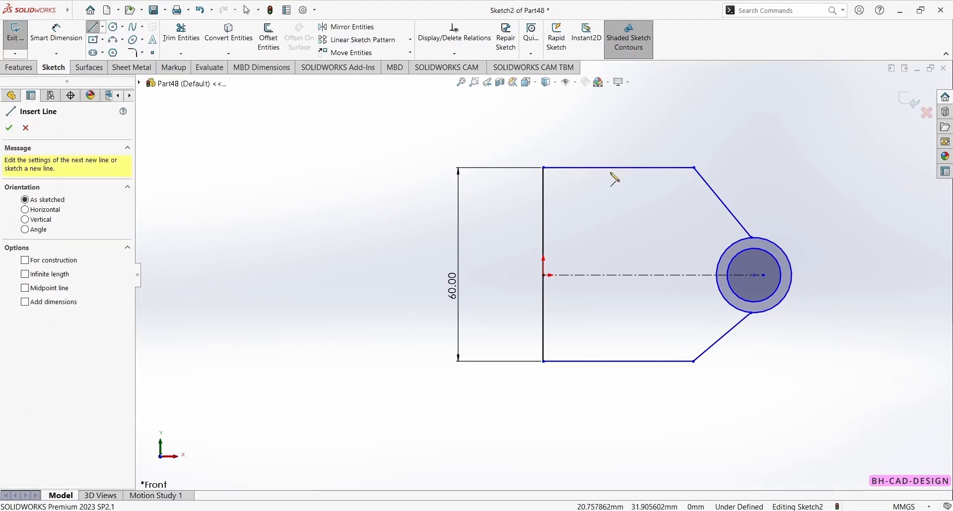
pyautogui.click(571, 167)
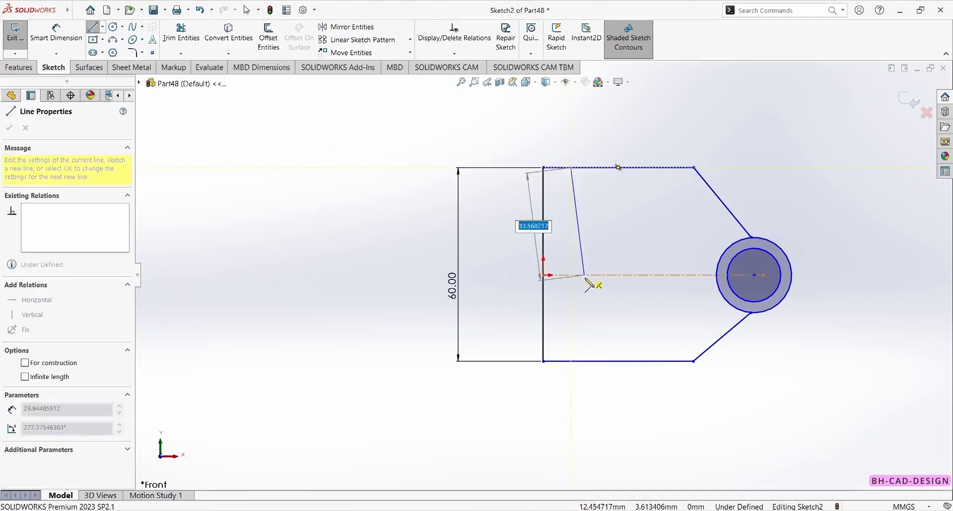
pyautogui.click(571, 361)
pyautogui.press('Escape')
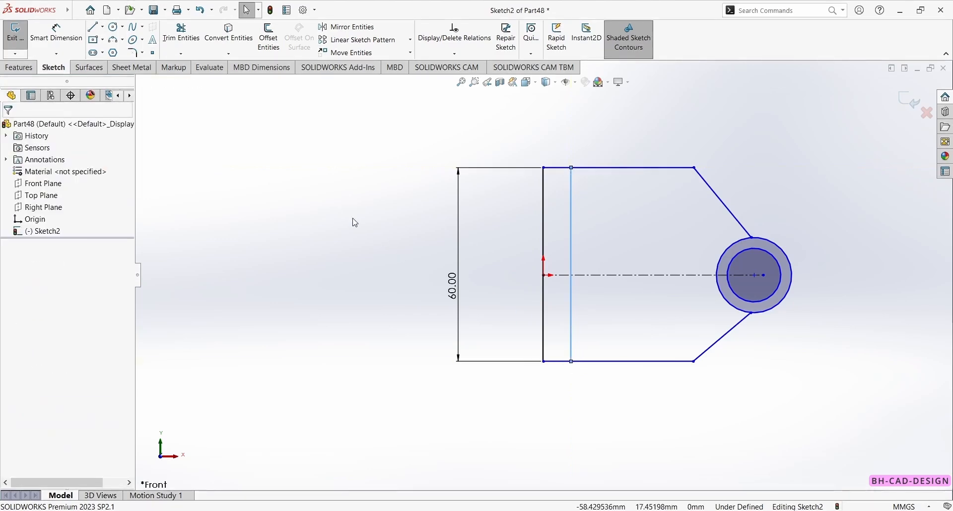
pyautogui.press('l')
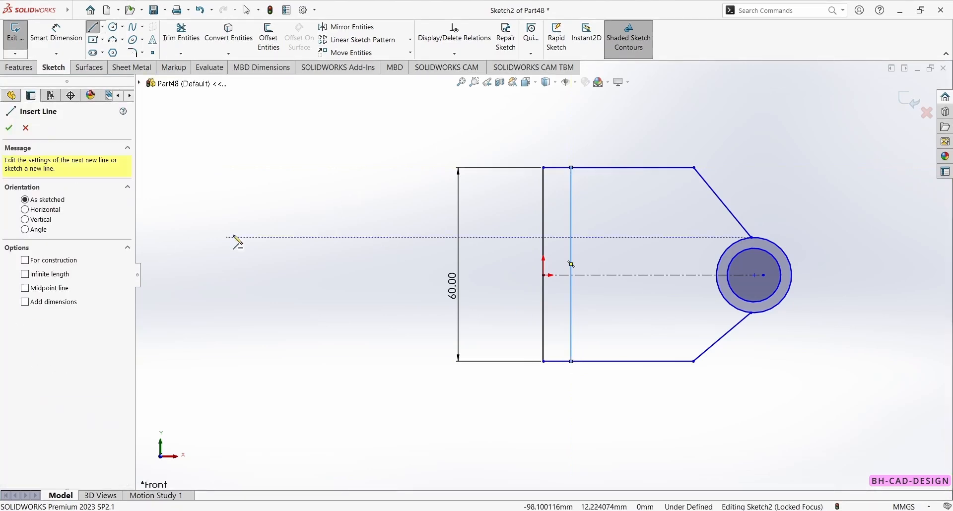
pyautogui.click(611, 167)
pyautogui.click(611, 361)
pyautogui.press('Escape')
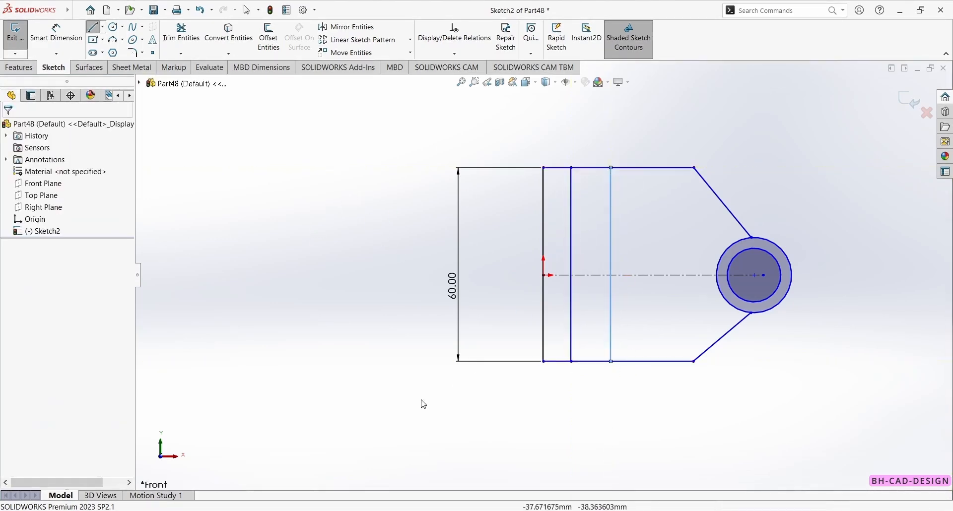
# Step: Dimension the distance between the vertical line through the origin and the first inner vertical line to 10 mm
pyautogui.press('d')
pyautogui.click(572, 329)
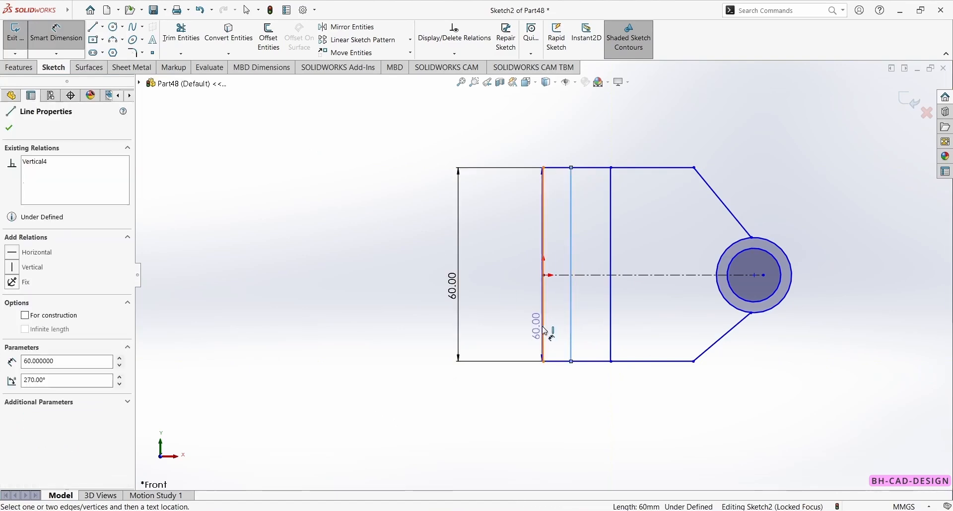
pyautogui.click(544, 323)
pyautogui.click(493, 419)
pyautogui.write('10')
pyautogui.press('Return')
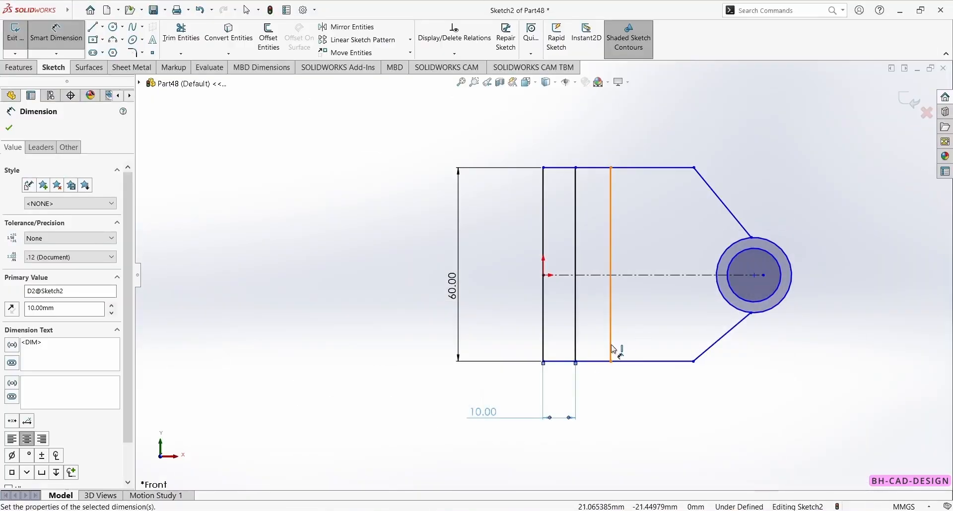
# Step: Dimension the distance between the two inner vertical lines to 16 mm
pyautogui.click(576, 357)
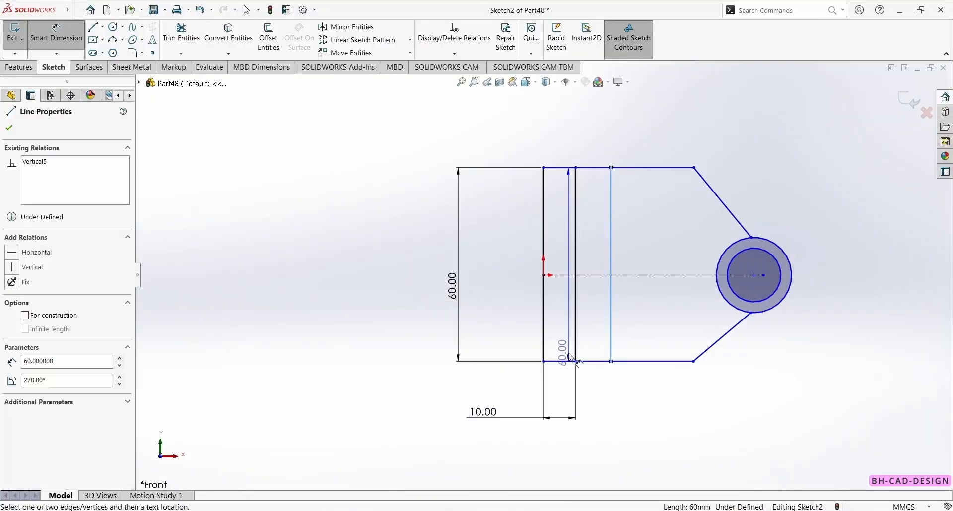
pyautogui.click(611, 359)
pyautogui.click(570, 463)
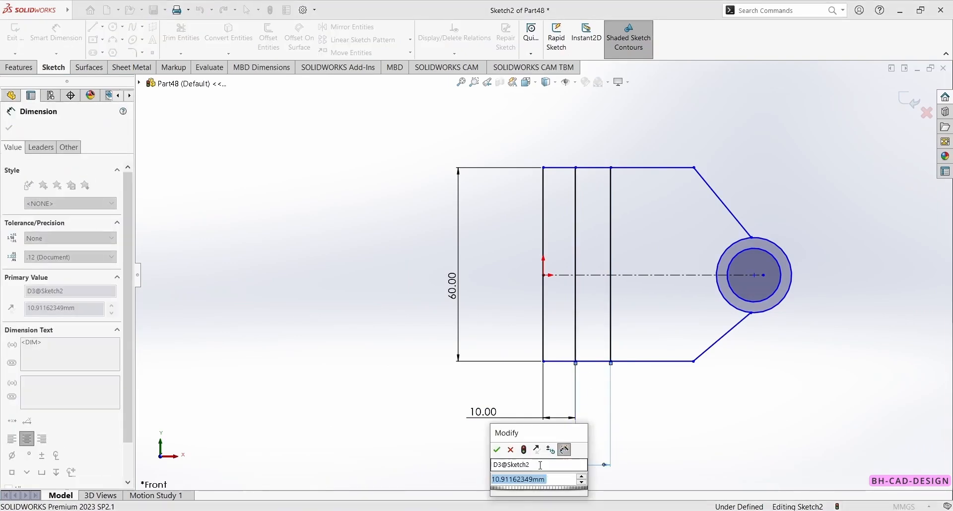
pyautogui.write('16')
pyautogui.press('Return')
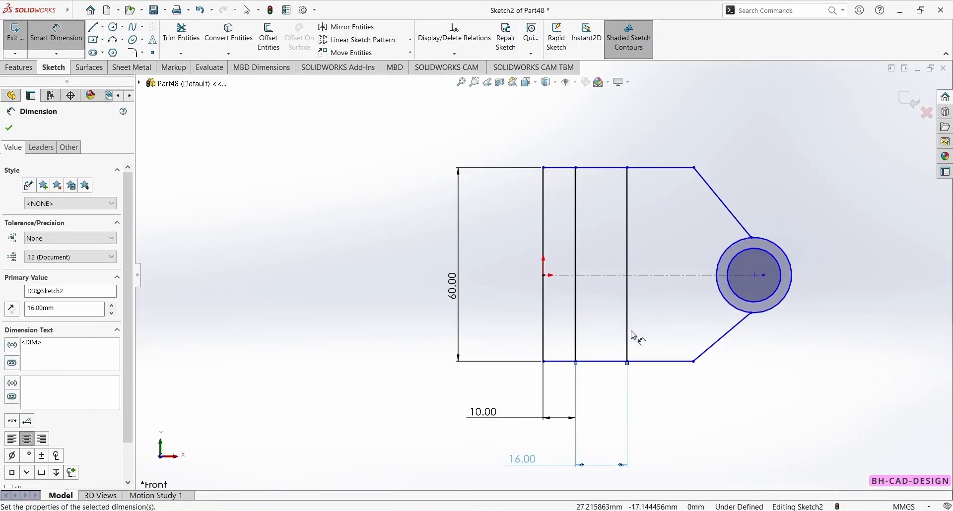
# Step: Dimension the horizontal distance from the second inner vertical line to the circles' center to 62 mm
pyautogui.click(628, 334)
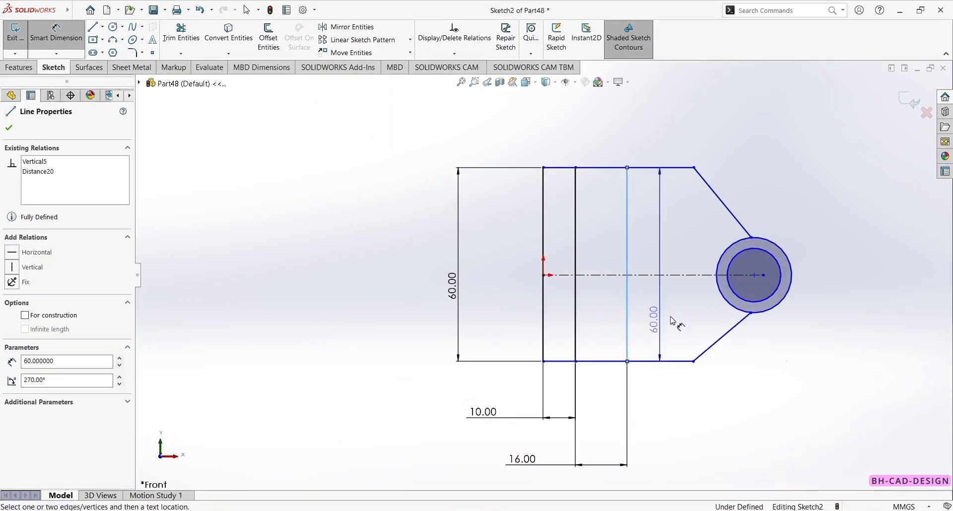
pyautogui.click(755, 276)
pyautogui.click(734, 446)
pyautogui.write('6')
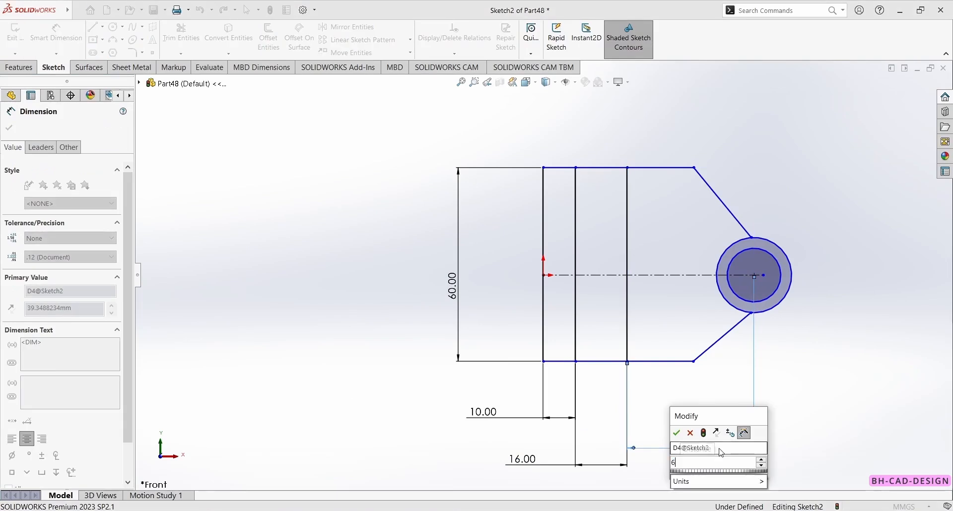
pyautogui.write('2')
pyautogui.press('Return')
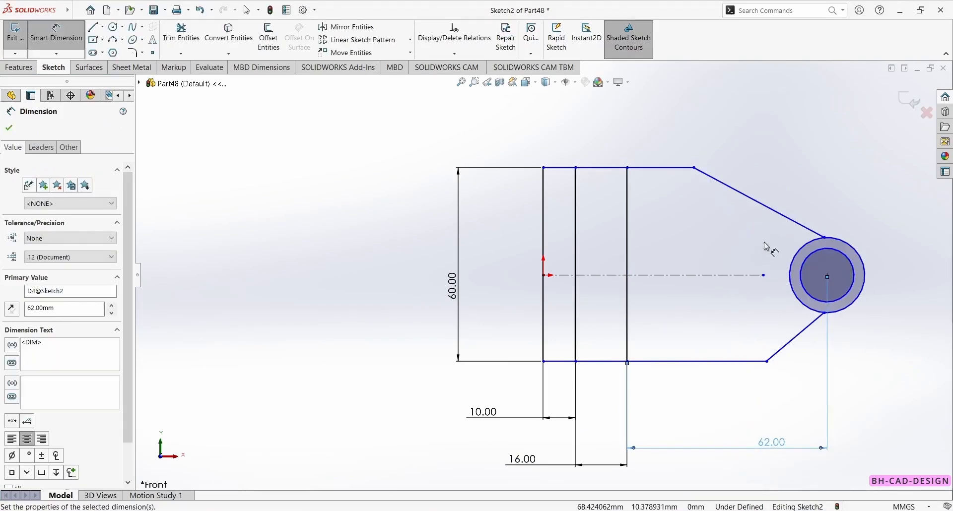
# Step: Make the upper and lower slanted lines each tangent to the outer circle
pyautogui.press('Escape')
pyautogui.click(807, 231)
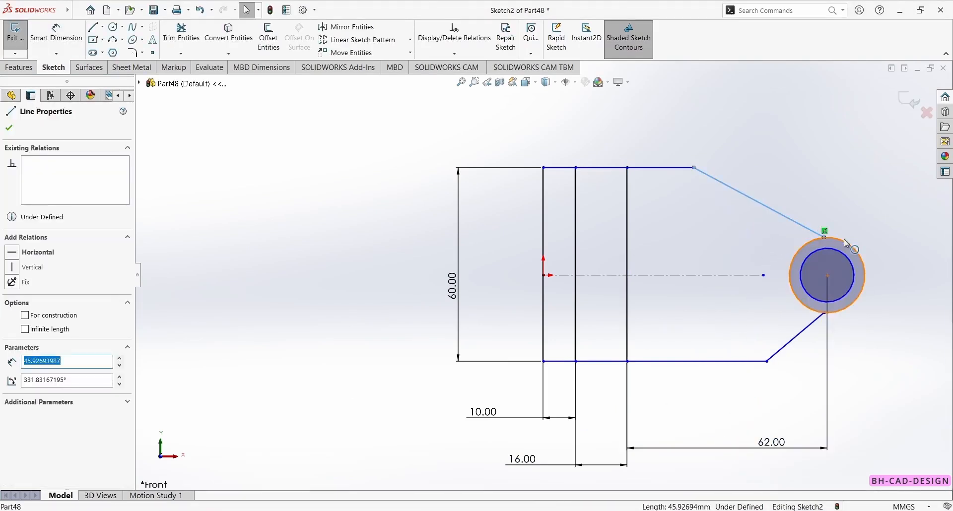
pyautogui.keyDown('ctrl'); pyautogui.click(849, 243); pyautogui.keyUp('ctrl')
pyautogui.click(822, 194)
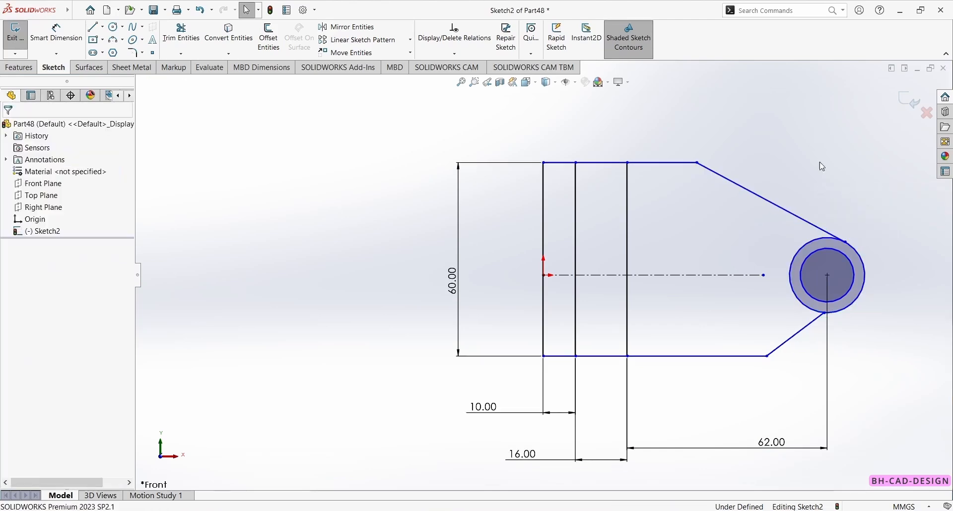
pyautogui.click(808, 325)
pyautogui.keyDown('ctrl'); pyautogui.click(843, 313); pyautogui.keyUp('ctrl')
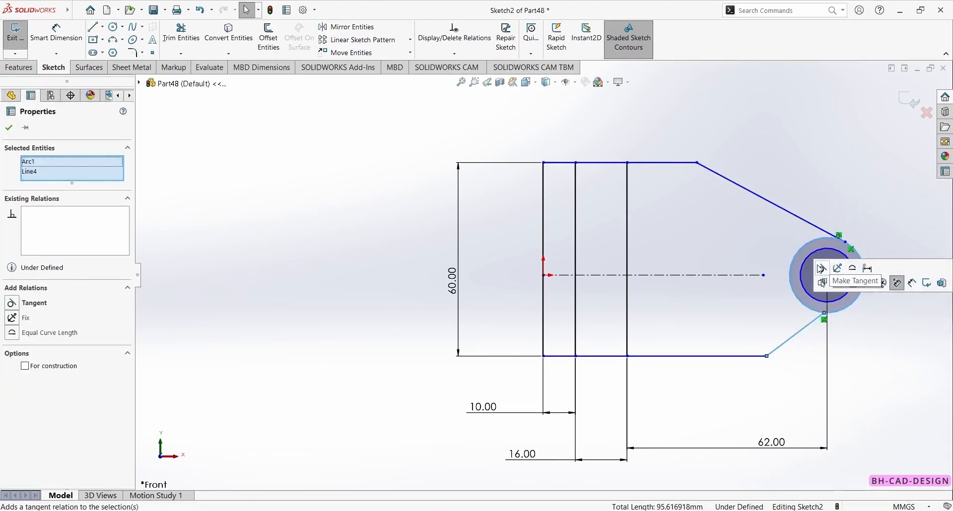
pyautogui.click(838, 282)
pyautogui.click(810, 161)
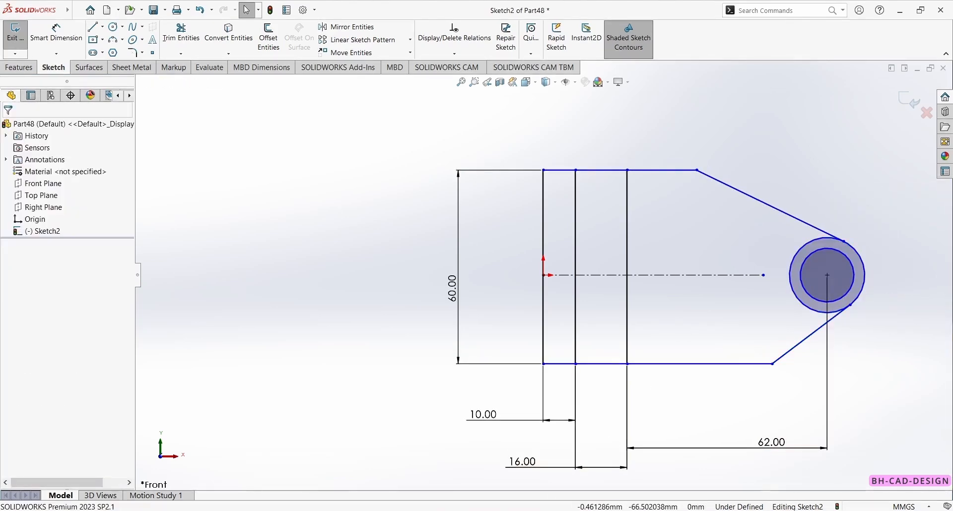
# Step: Check the reference drawing and dimension the outer circle's diameter to 32 mm
pyautogui.hotkey('alt', 'Tab')
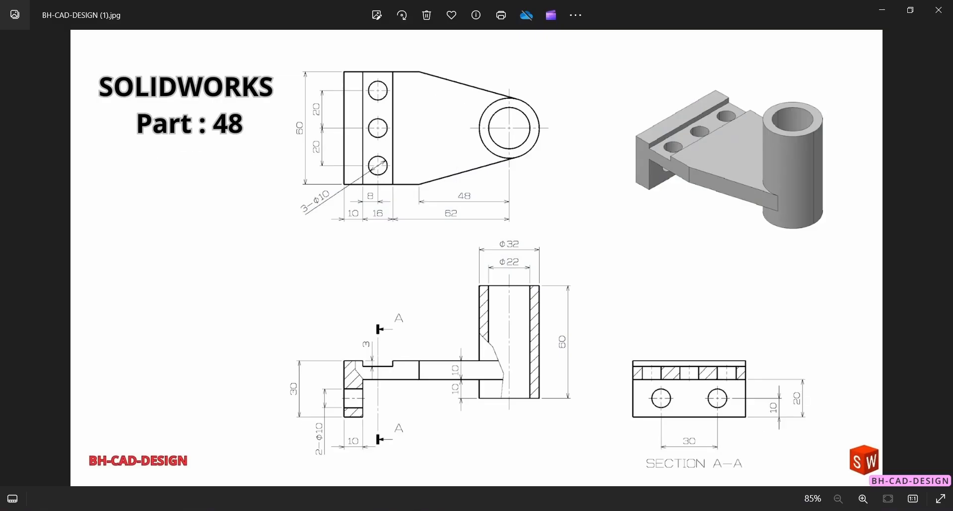
pyautogui.hotkey('alt', 'Tab')
pyautogui.moveTo(835, 419); pyautogui.dragTo(860, 317, button='right')
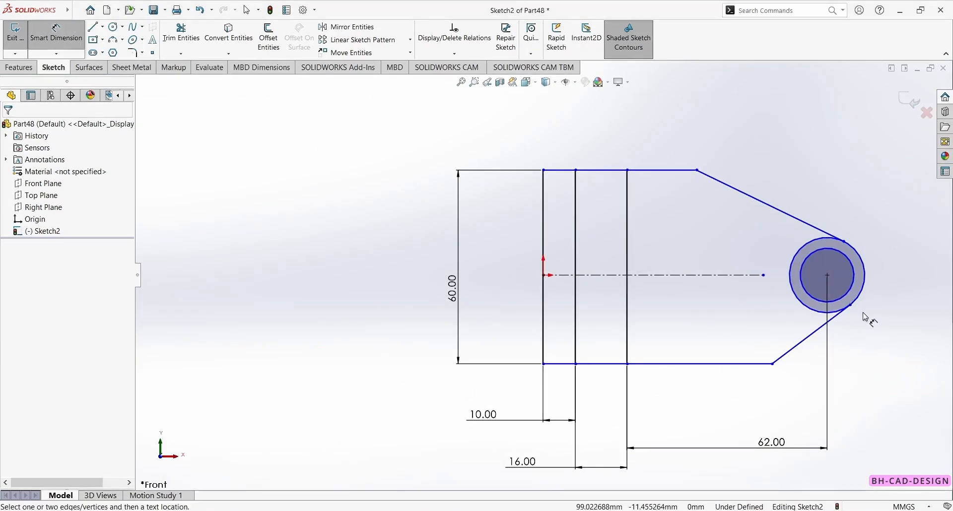
pyautogui.click(861, 291)
pyautogui.click(877, 243)
pyautogui.write('32')
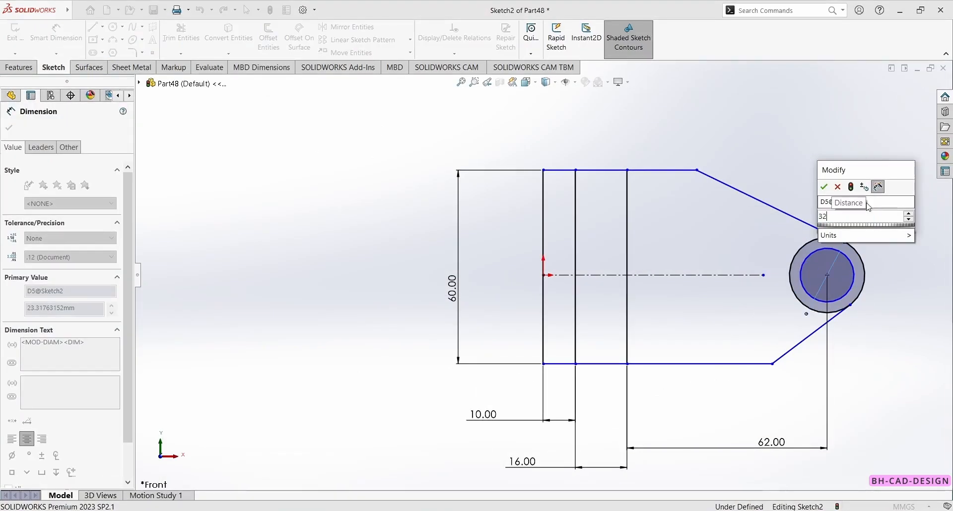
pyautogui.press('Return')
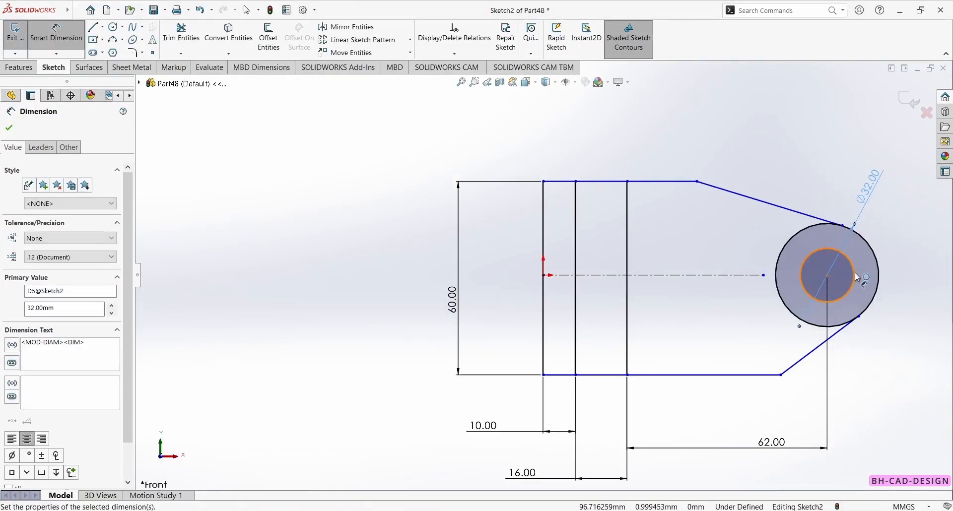
# Step: Dimension the inner concentric circle's diameter to 22 mm
pyautogui.click(853, 259)
pyautogui.click(905, 233)
pyautogui.write('22')
pyautogui.press('Return')
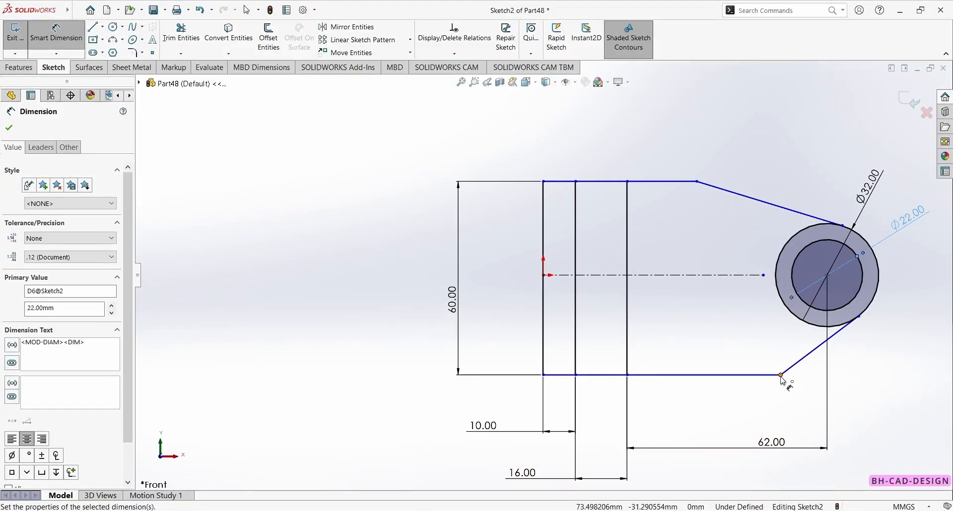
# Step: Dimension the horizontal distance from the lower slanted line's outer corner to the concentric circles' center to 48 mm
pyautogui.click(781, 375)
pyautogui.click(827, 277)
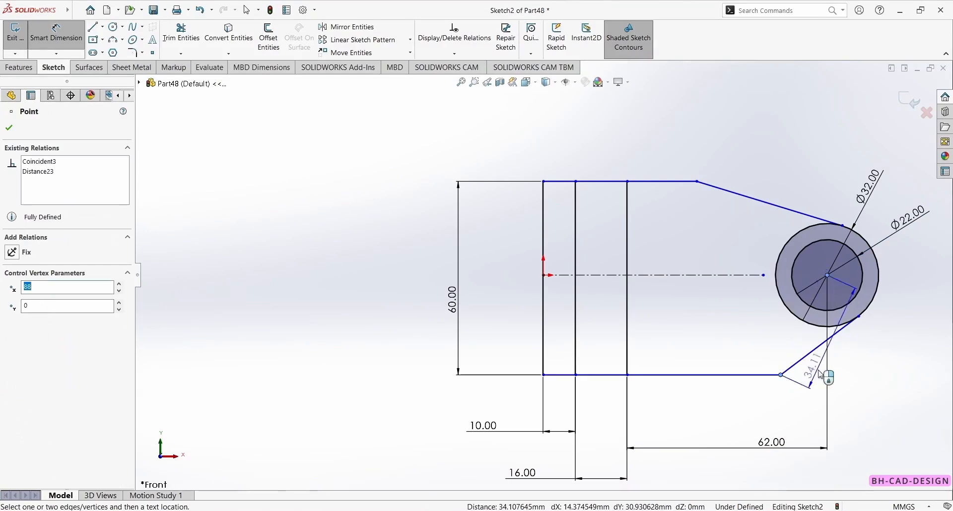
pyautogui.click(809, 406)
pyautogui.write('48')
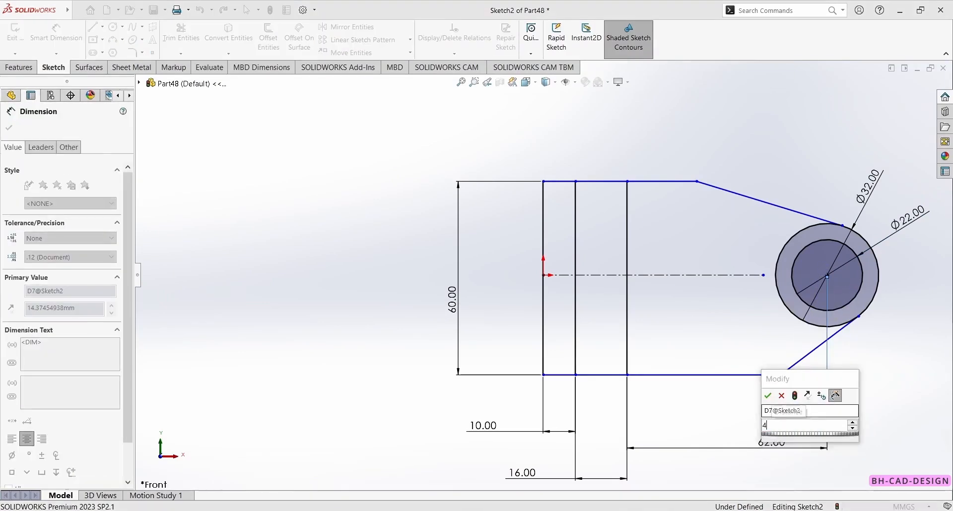
pyautogui.press('Return')
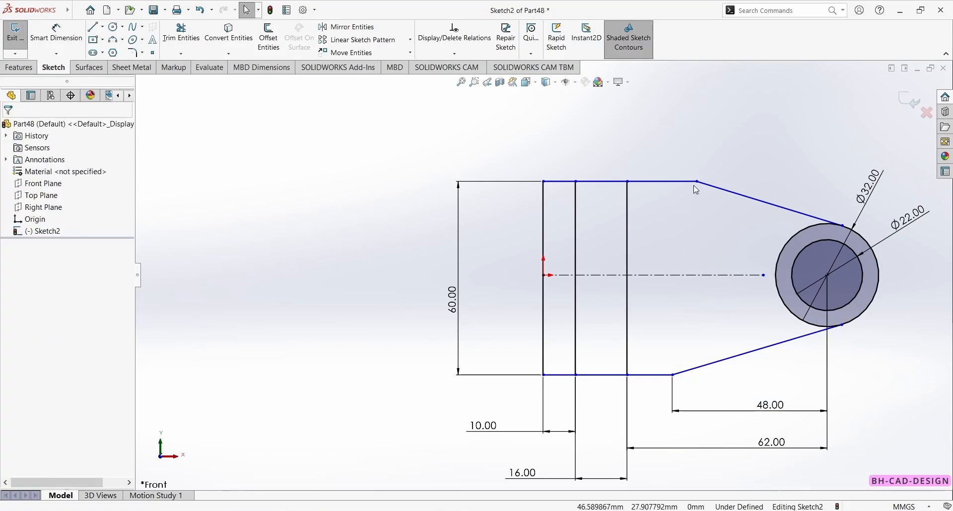
# Step: Align the upper and lower corners where the slanted lines begin with a Vertical relation
pyautogui.click(698, 183)
pyautogui.keyDown('ctrl'); pyautogui.click(673, 376); pyautogui.keyUp('ctrl')
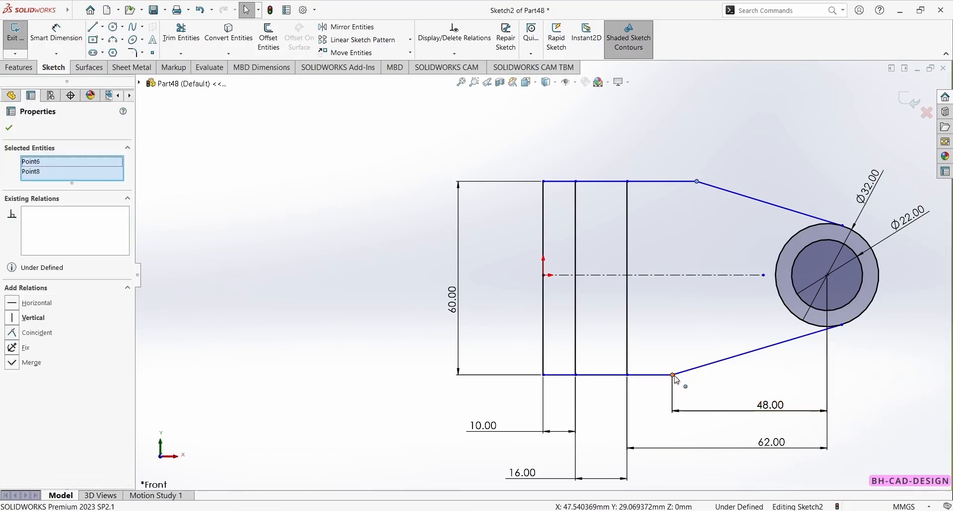
pyautogui.click(715, 331)
pyautogui.click(736, 77)
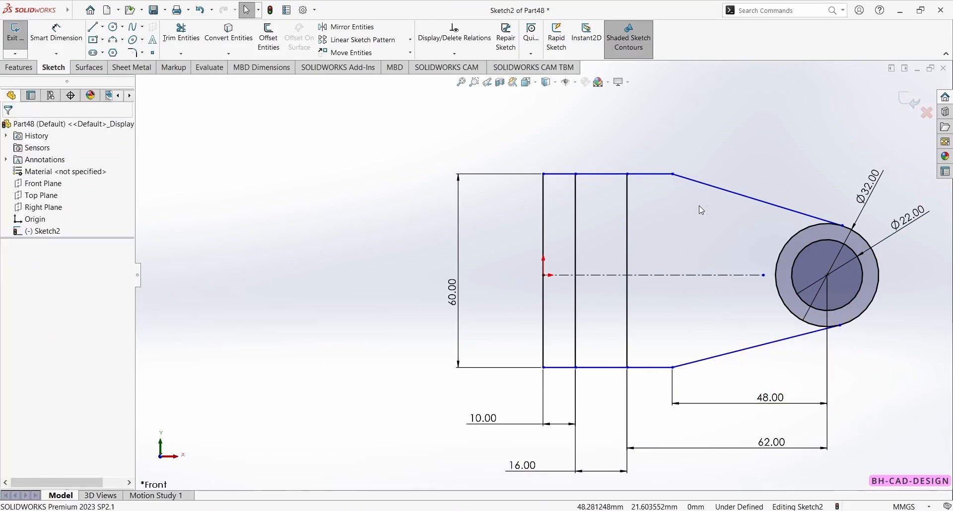
# Step: Extend the horizontal centerline's free endpoint to the center of the concentric circles
pyautogui.click(469, 510)
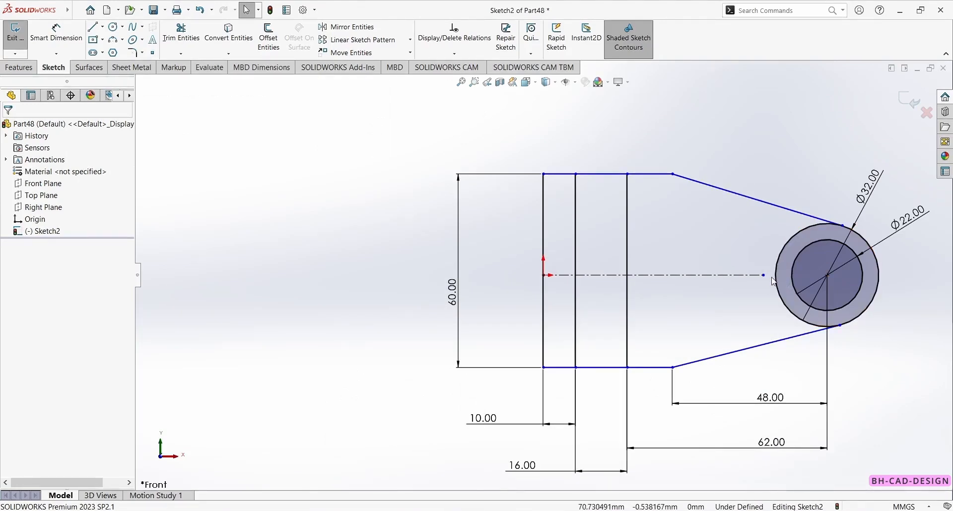
pyautogui.click(763, 274)
pyautogui.moveTo(763, 275); pyautogui.dragTo(826, 275)
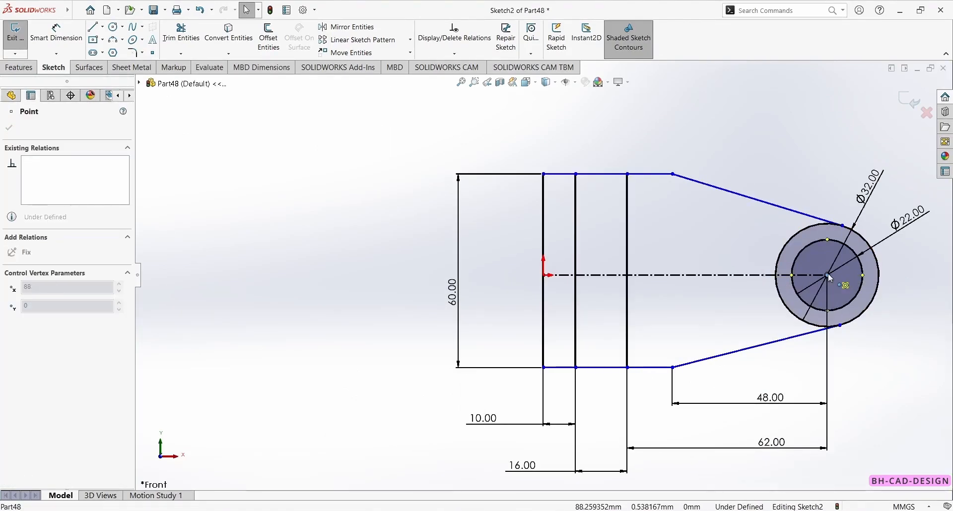
# Step: Make the upper and lower horizontal edges symmetric about the horizontal centerline
pyautogui.click(660, 174)
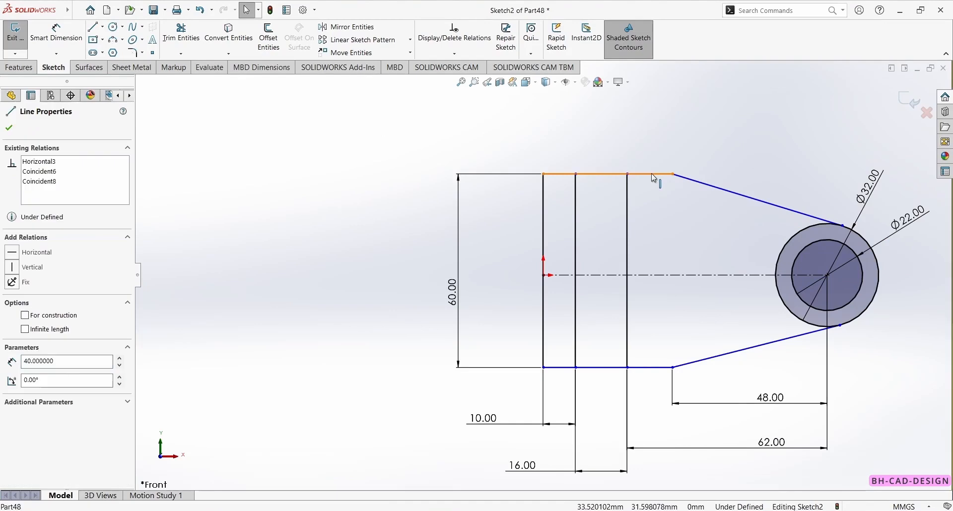
pyautogui.keyDown('ctrl'); pyautogui.click(659, 275); pyautogui.keyUp('ctrl')
pyautogui.keyDown('ctrl'); pyautogui.click(640, 367); pyautogui.keyUp('ctrl')
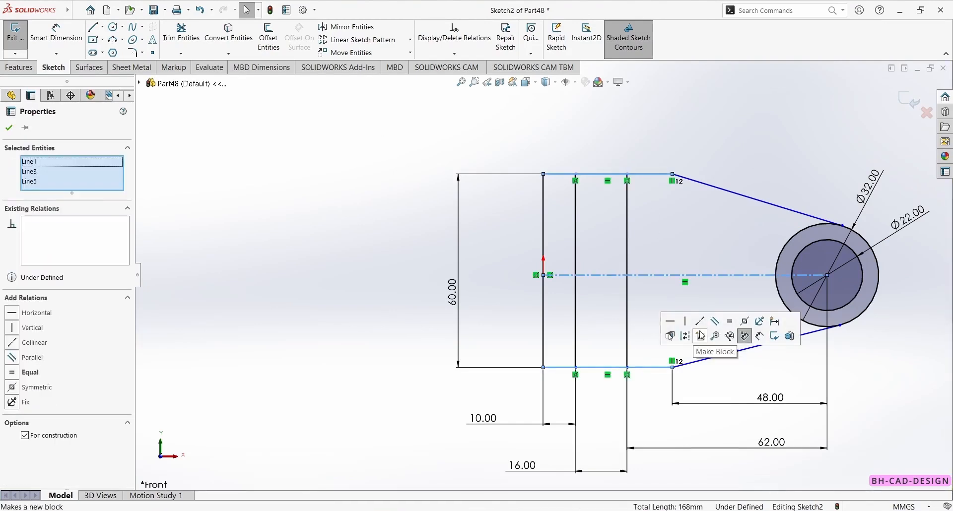
pyautogui.click(752, 328)
pyautogui.click(319, 170)
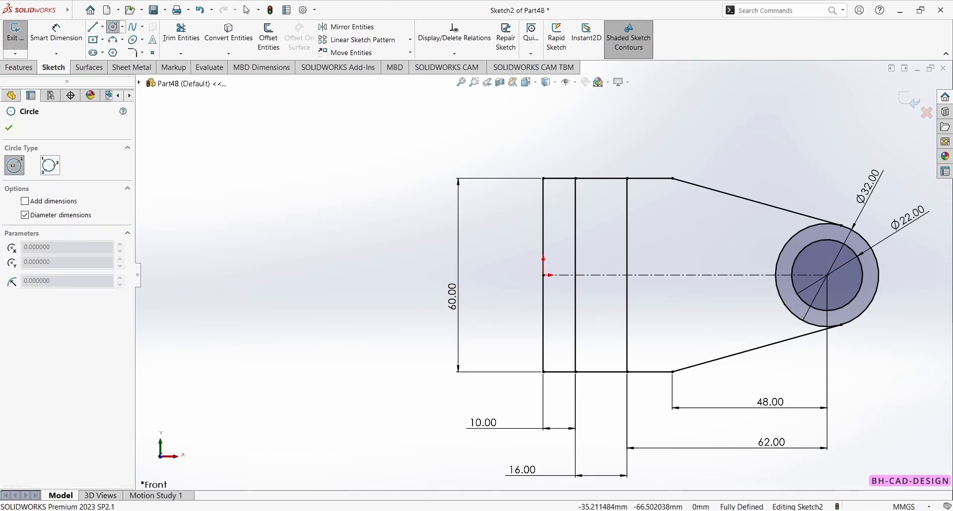
# Step: Following the reference drawing, sketch three vertically spaced circles about 10 to 11.5 mm in diameter between the inner vertical lines, the middle one on the centerline
pyautogui.hotkey('alt', 'Tab')
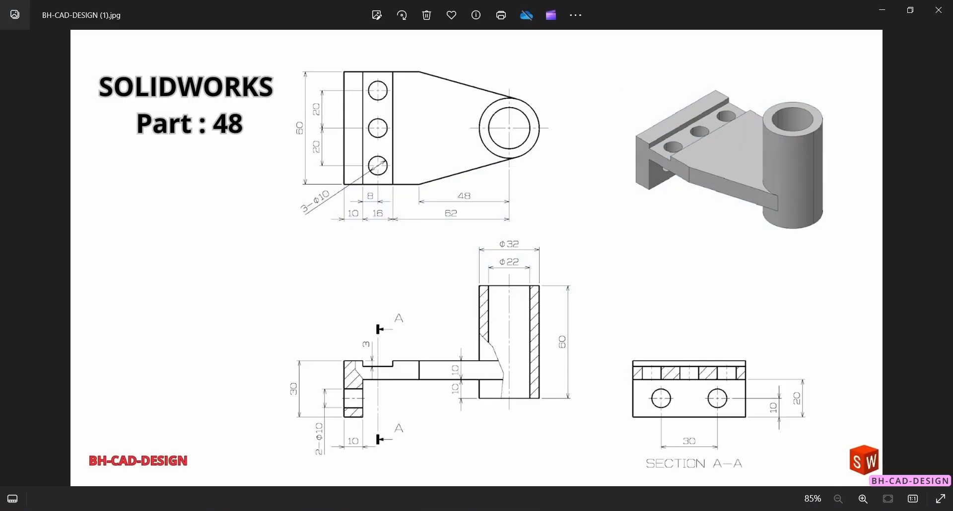
pyautogui.hotkey('alt', 'Tab')
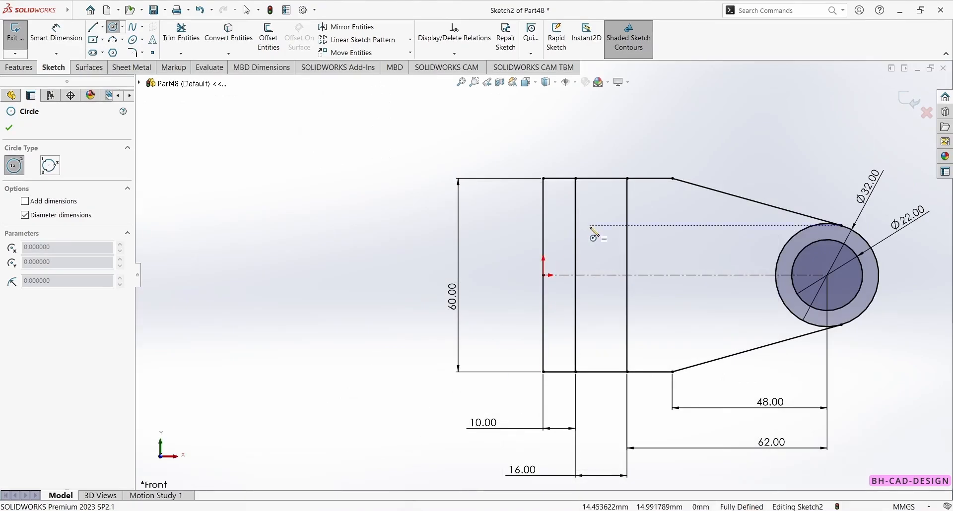
pyautogui.moveTo(602, 212)
pyautogui.mouseDown()
pyautogui.moveTo(615, 203)
pyautogui.moveTo(618, 210)
pyautogui.mouseUp()
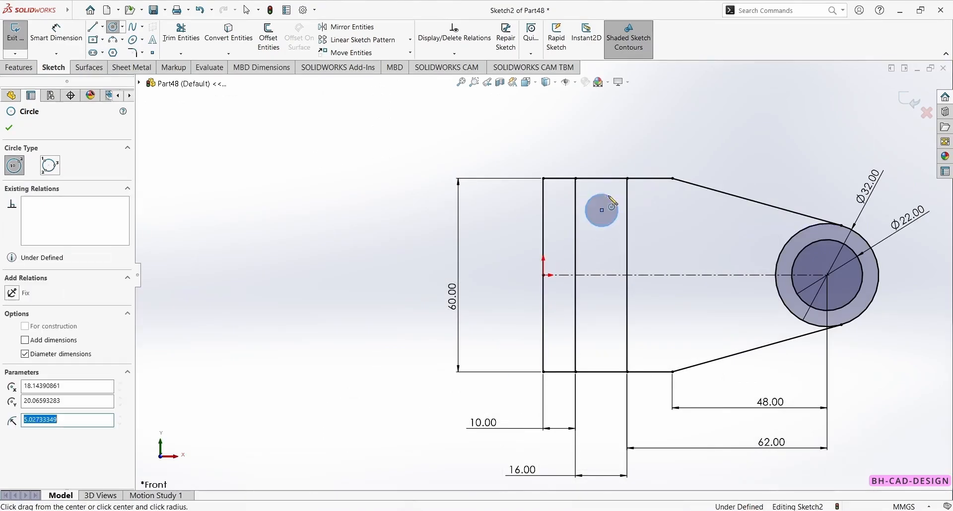
pyautogui.moveTo(602, 275)
pyautogui.mouseDown()
pyautogui.moveTo(618, 260)
pyautogui.moveTo(618, 268)
pyautogui.mouseUp()
pyautogui.moveTo(602, 346); pyautogui.dragTo(620, 346)
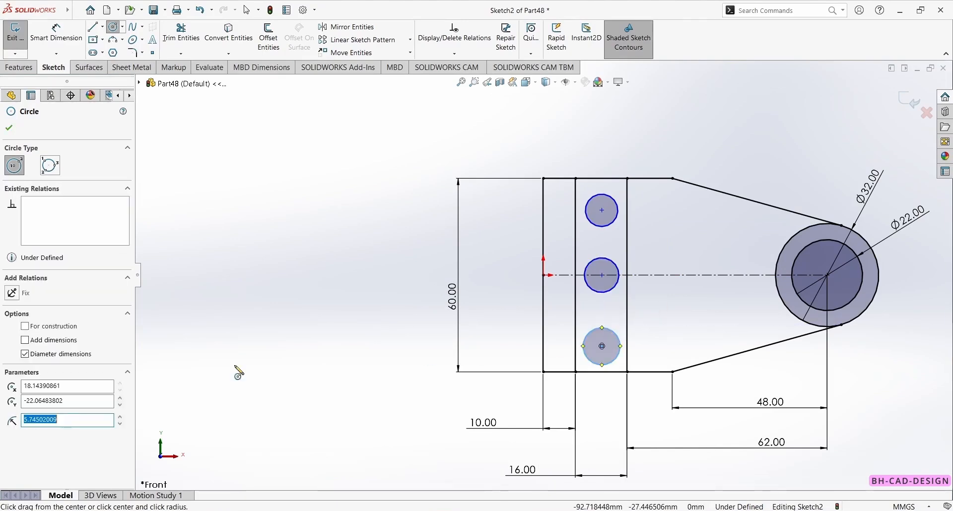
# Step: Dimension the lowest small circle's diameter to 10 mm
pyautogui.click(55, 33)
pyautogui.click(589, 358)
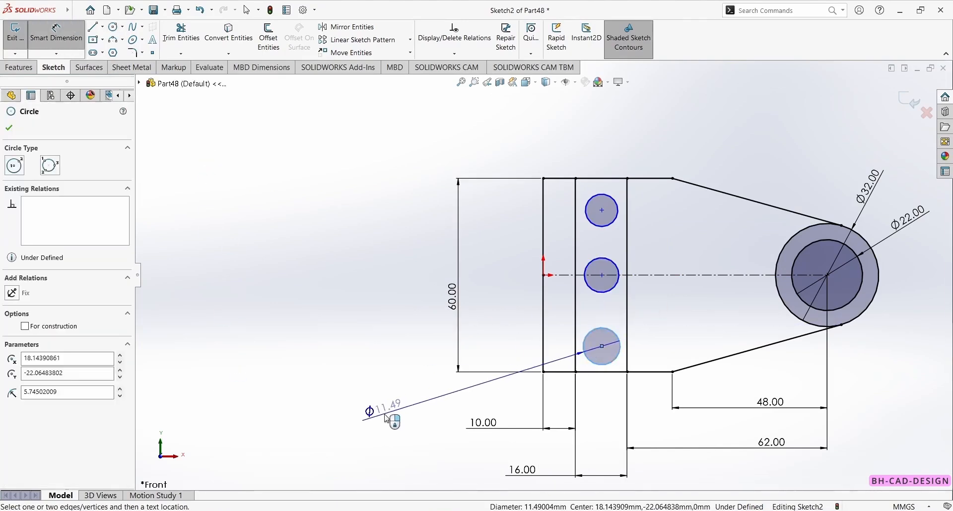
pyautogui.click(385, 415)
pyautogui.write('10')
pyautogui.press('Return')
pyautogui.press('Escape')
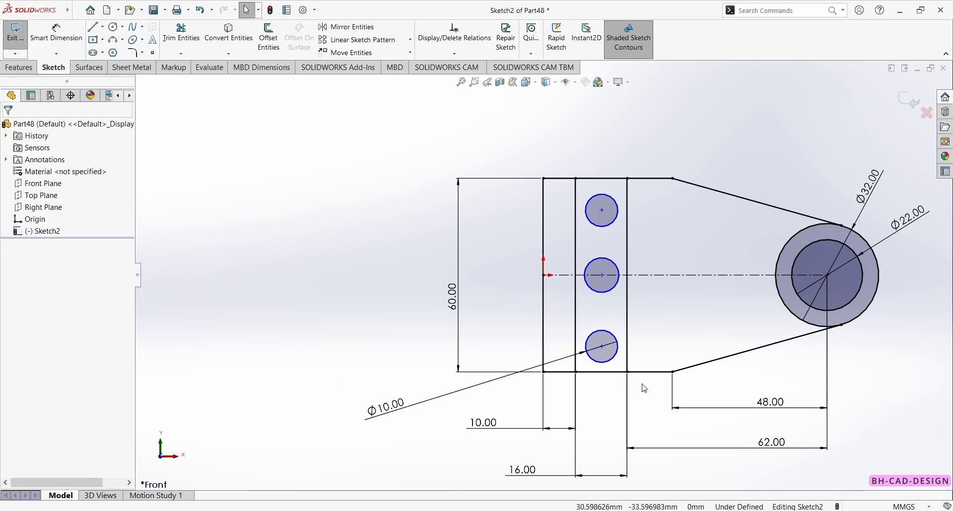
# Step: Apply an Equal relation to the three small circles between the inner vertical lines
pyautogui.click(616, 362)
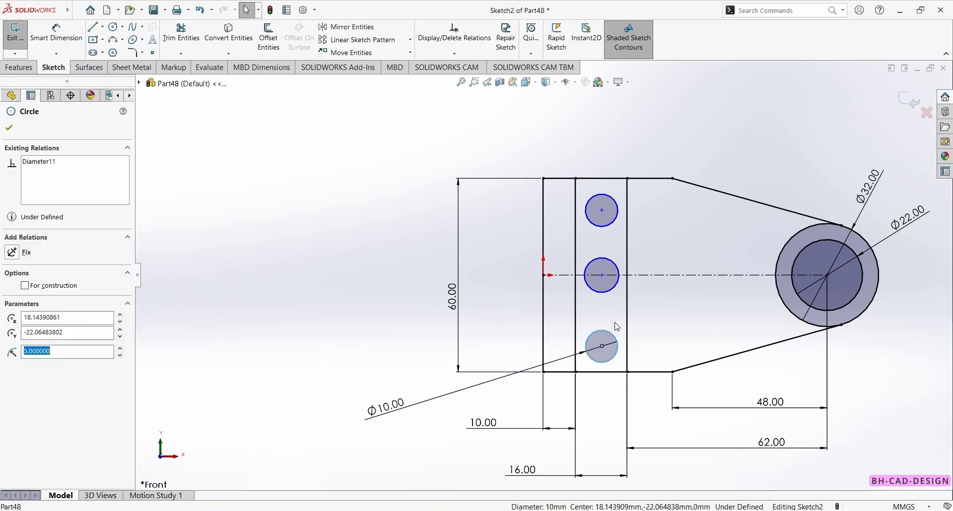
pyautogui.keyDown('ctrl'); pyautogui.click(609, 291); pyautogui.keyUp('ctrl')
pyautogui.keyDown('ctrl'); pyautogui.click(615, 221); pyautogui.keyUp('ctrl')
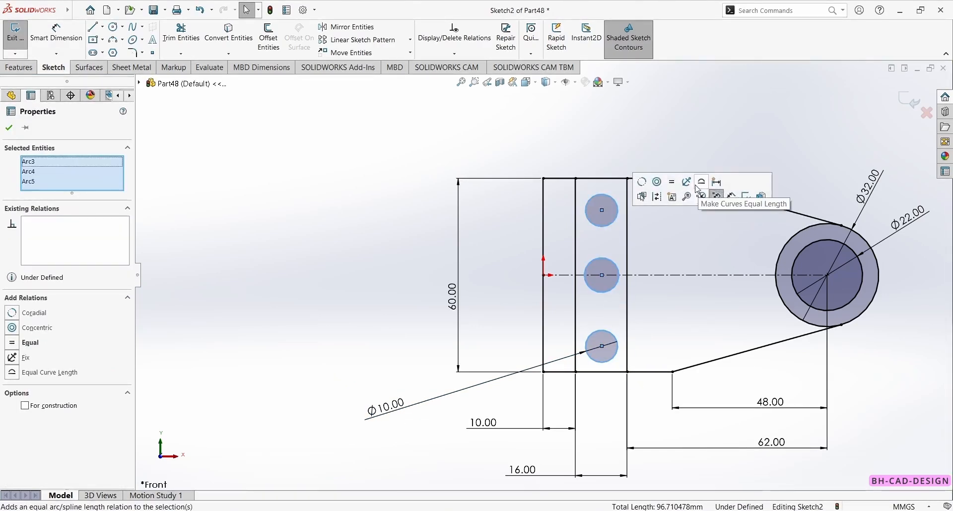
pyautogui.click(671, 181)
pyautogui.click(318, 283)
# Step: Dimension the vertical distance between the middle and lowest small circles to 20 mm
pyautogui.moveTo(318, 283); pyautogui.dragTo(318, 250, button='right')
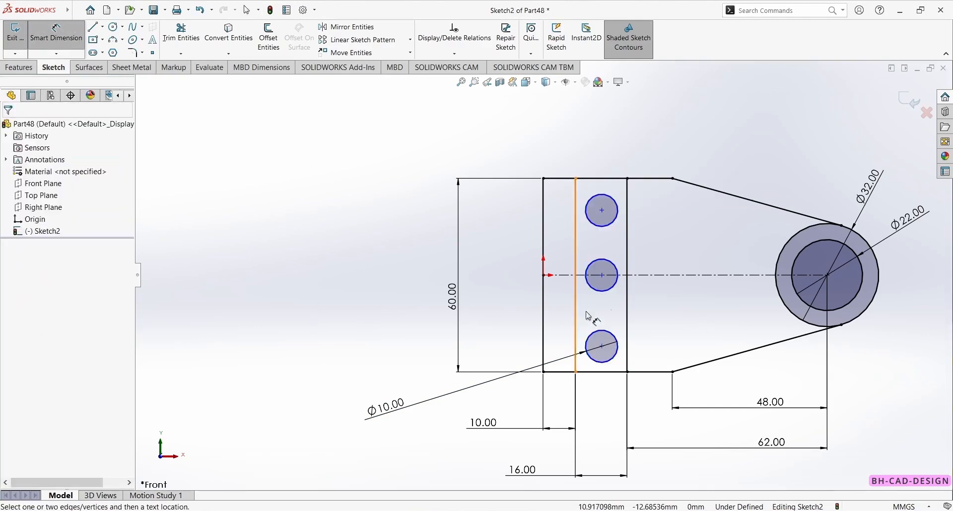
pyautogui.click(608, 294)
pyautogui.click(602, 342)
pyautogui.click(379, 312)
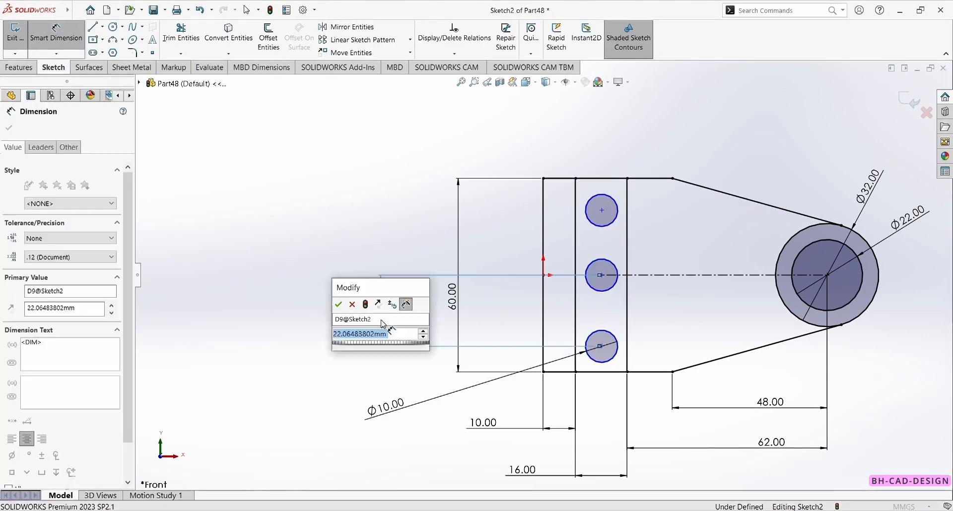
pyautogui.write('20')
pyautogui.press('Return')
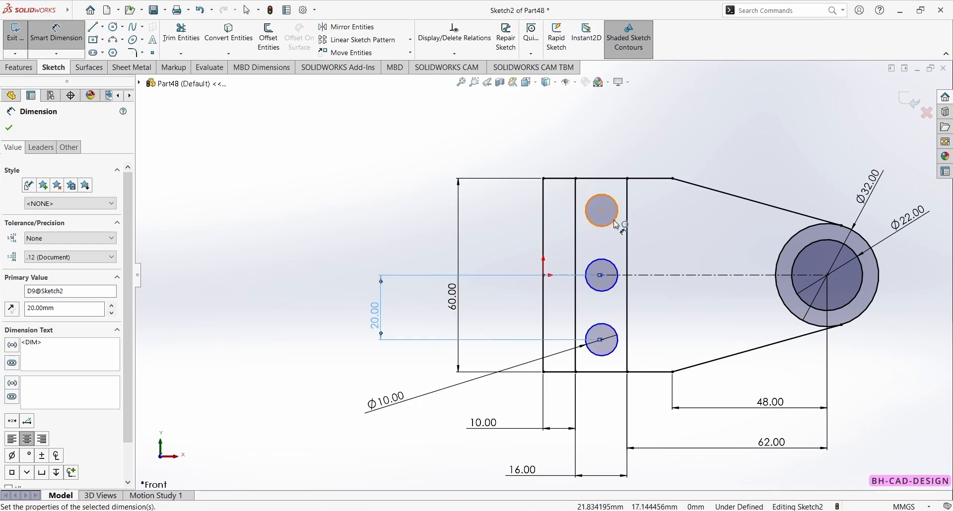
# Step: Dimension the vertical distance between the upper and middle small circles to 20 mm
pyautogui.click(610, 229)
pyautogui.click(610, 284)
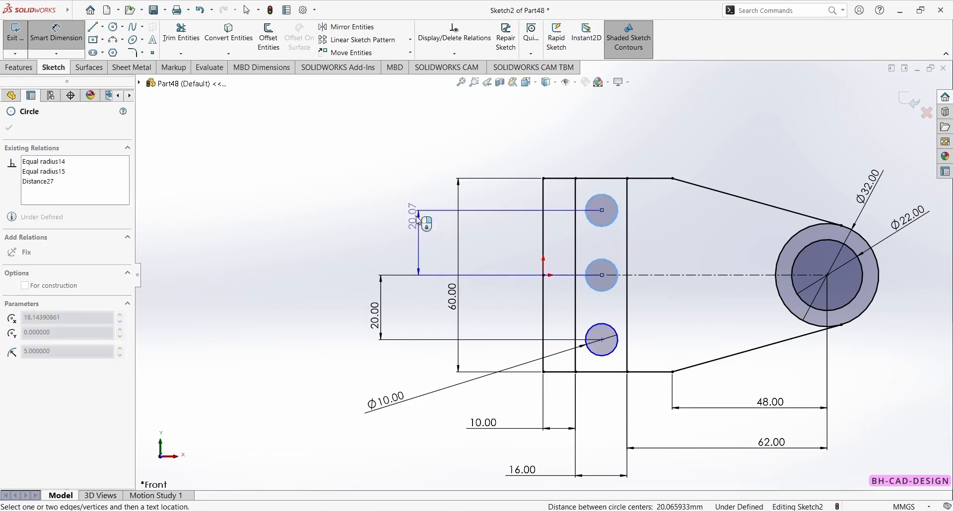
pyautogui.click(398, 226)
pyautogui.write('20.00mm')
pyautogui.press('Return')
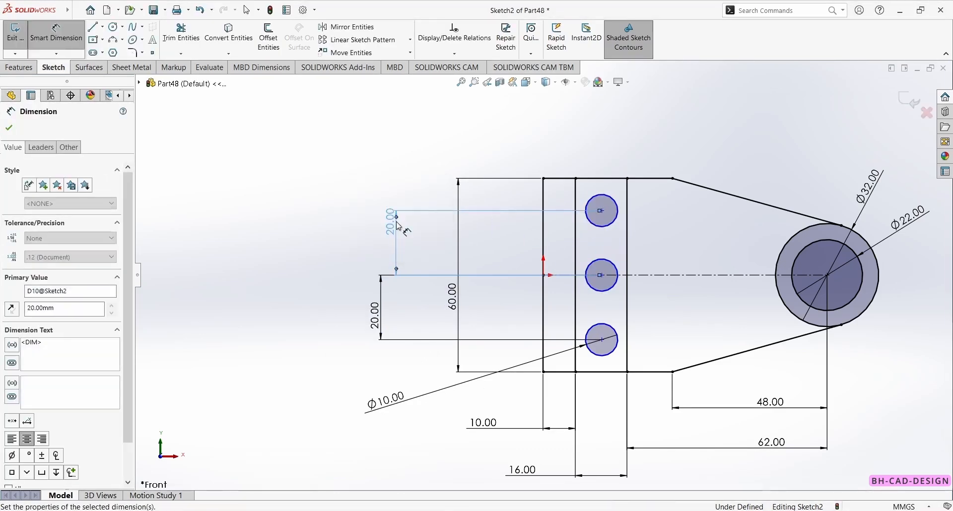
pyautogui.press('Escape')
# Step: Draw a vertical centerline between the two inner vertical lines, from the profile's upper edge to its lower edge through the small circles
pyautogui.click(102, 27)
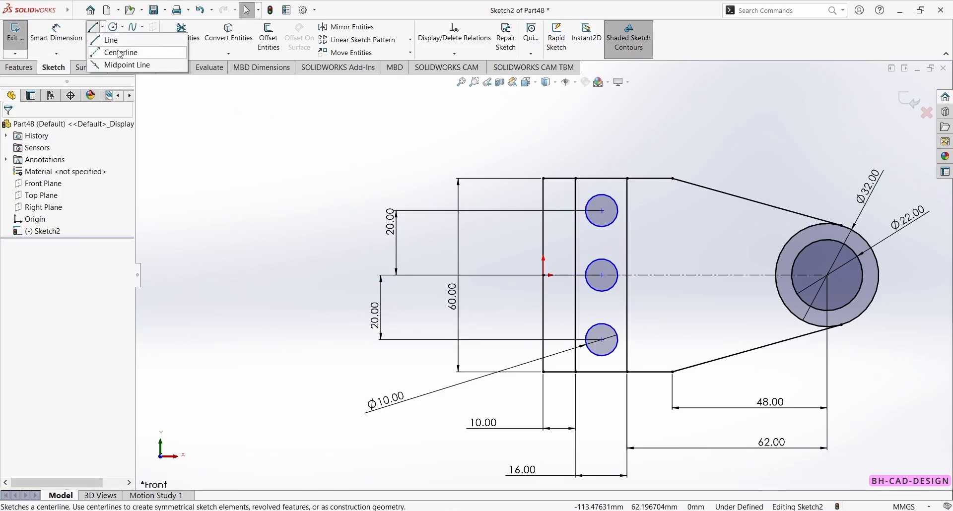
pyautogui.click(119, 48)
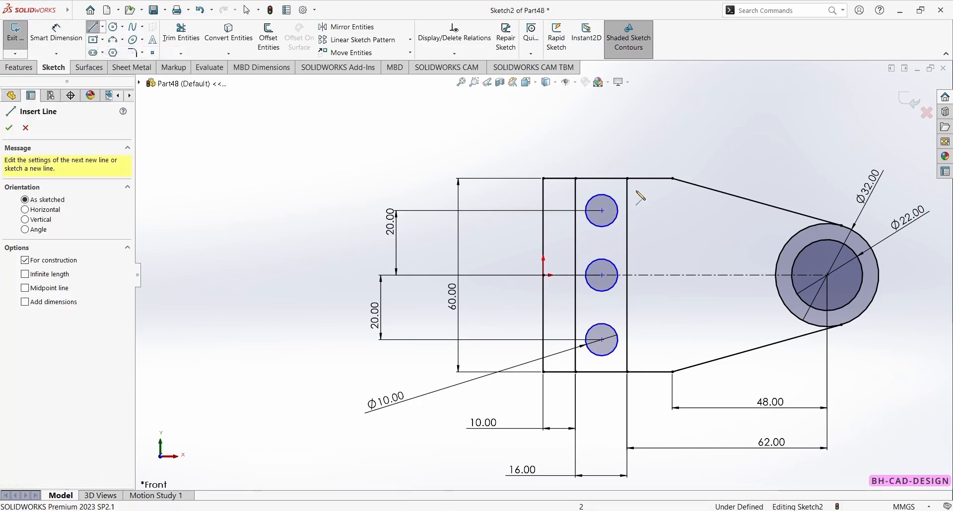
pyautogui.click(602, 179)
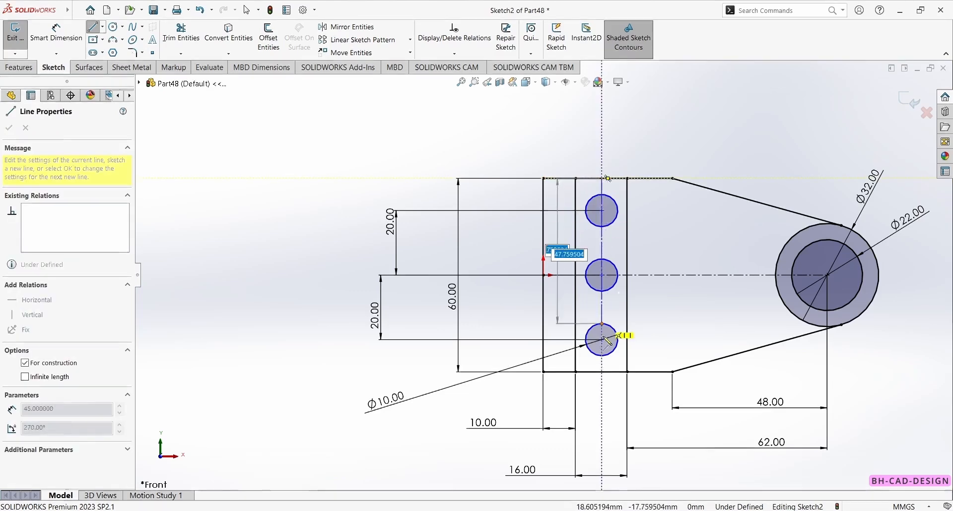
pyautogui.click(601, 372)
pyautogui.press('Escape')
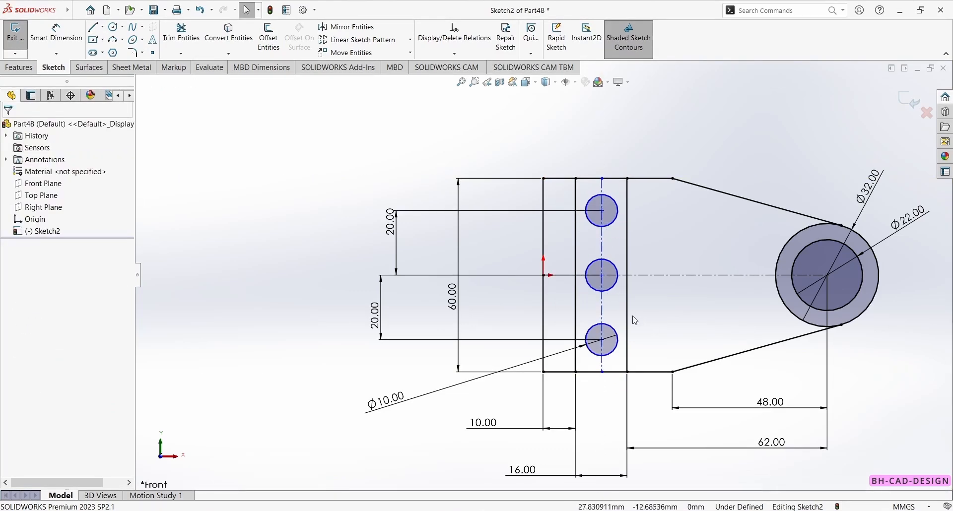
# Step: Make the two inner vertical lines symmetric about the vertical centerline
pyautogui.click(602, 302)
pyautogui.keyDown('ctrl'); pyautogui.click(575, 308); pyautogui.keyUp('ctrl')
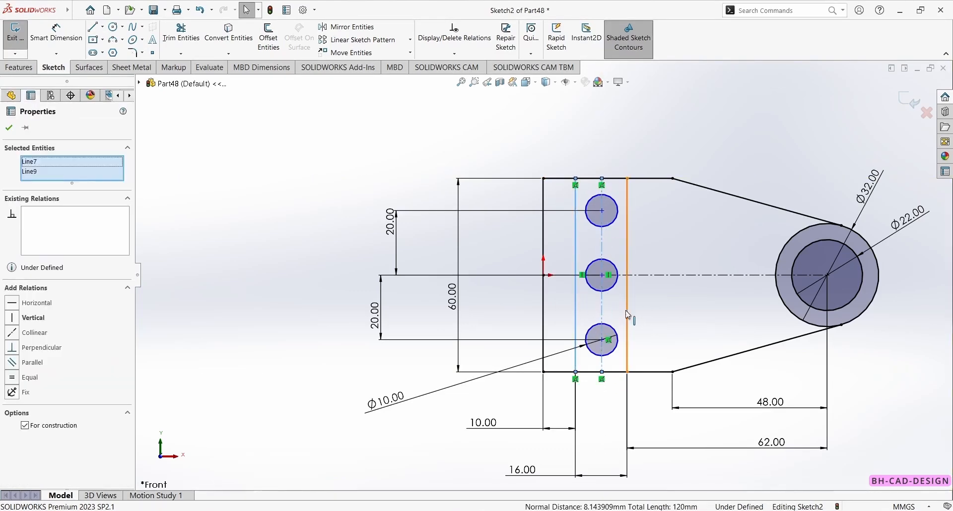
pyautogui.keyDown('ctrl'); pyautogui.click(627, 307); pyautogui.keyUp('ctrl')
pyautogui.click(729, 266)
pyautogui.press('Escape')
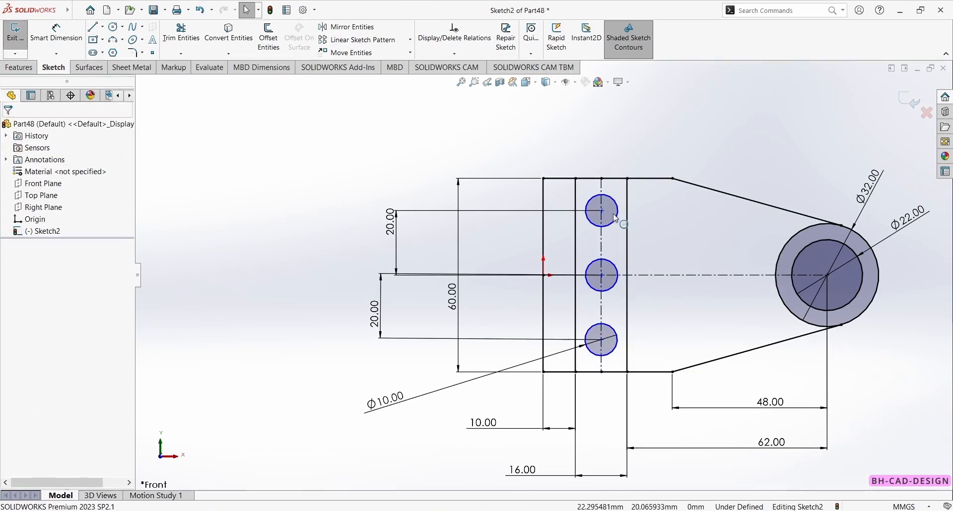
# Step: Make the centers of the upper and middle small circles coincident with the vertical centerline
pyautogui.click(602, 211)
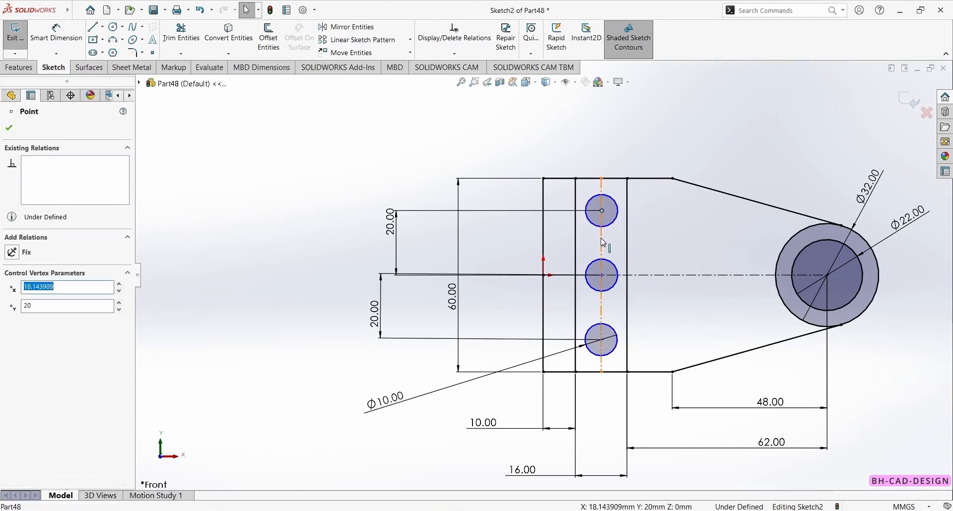
pyautogui.keyDown('ctrl'); pyautogui.click(627, 196); pyautogui.keyUp('ctrl')
pyautogui.click(644, 193)
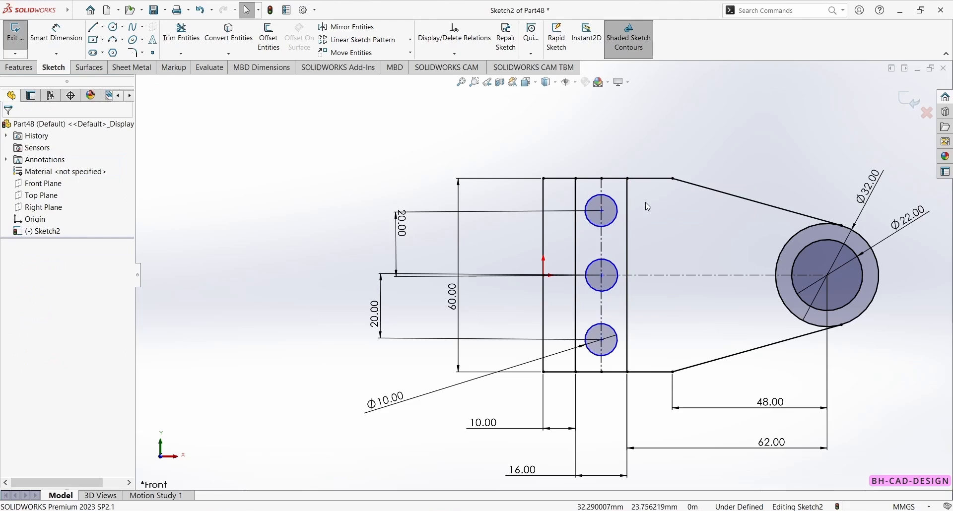
pyautogui.click(602, 275)
pyautogui.keyDown('ctrl'); pyautogui.click(602, 238); pyautogui.keyUp('ctrl')
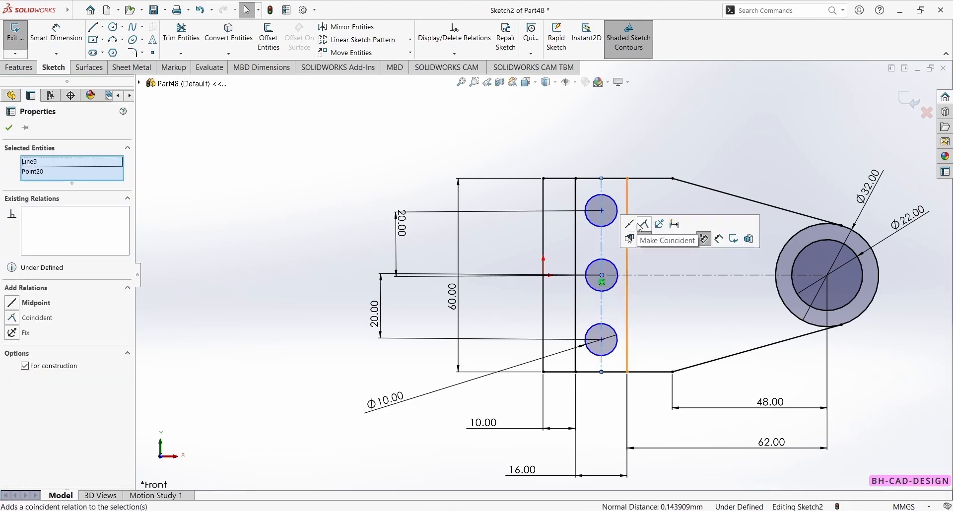
pyautogui.click(666, 202)
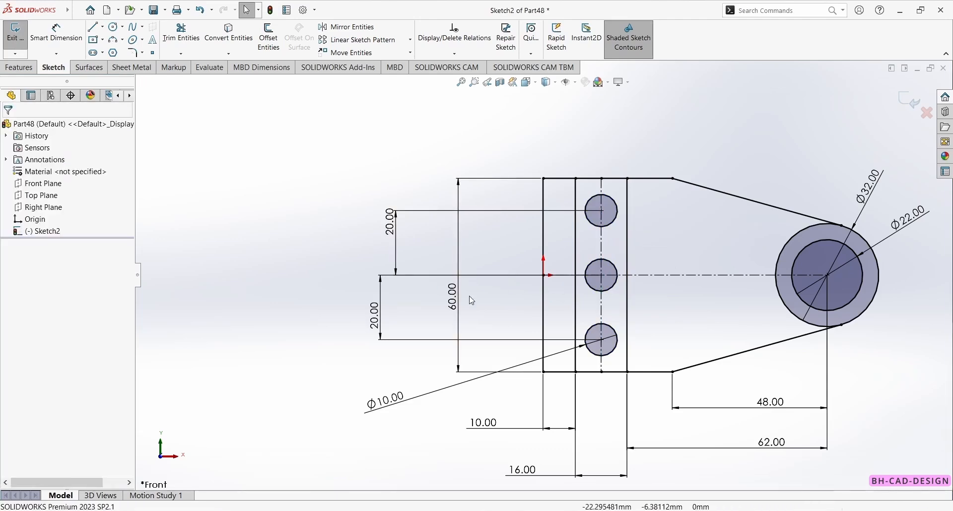
# Step: Extrude the 10 mm wide end strip of the sketch 10 mm in Direction 1 and 20 mm in Direction 2
pyautogui.hotkey('alt', 'Tab')
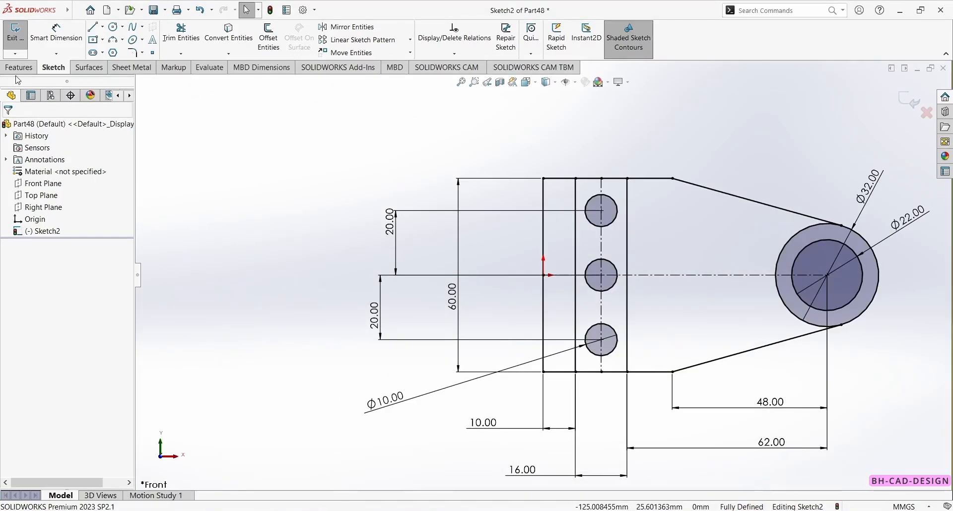
pyautogui.click(18, 67)
pyautogui.click(20, 37)
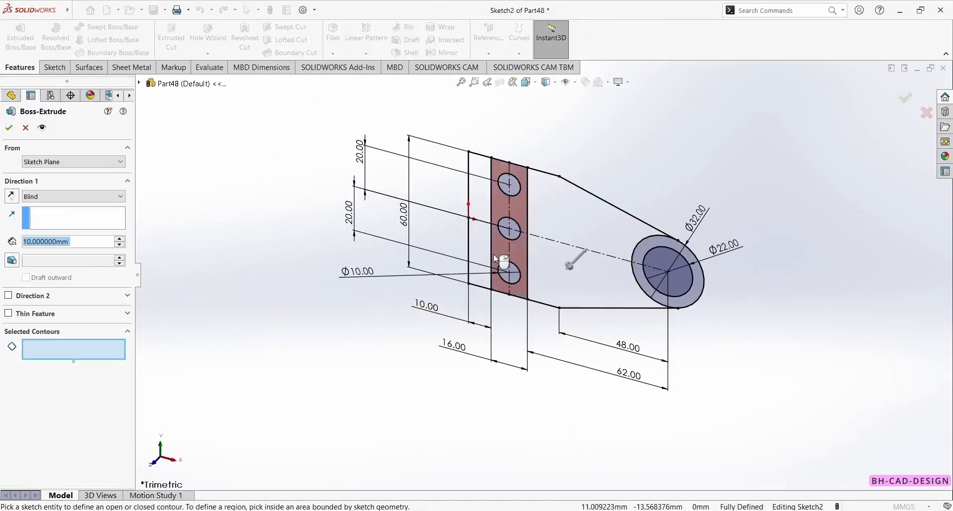
pyautogui.click(483, 245)
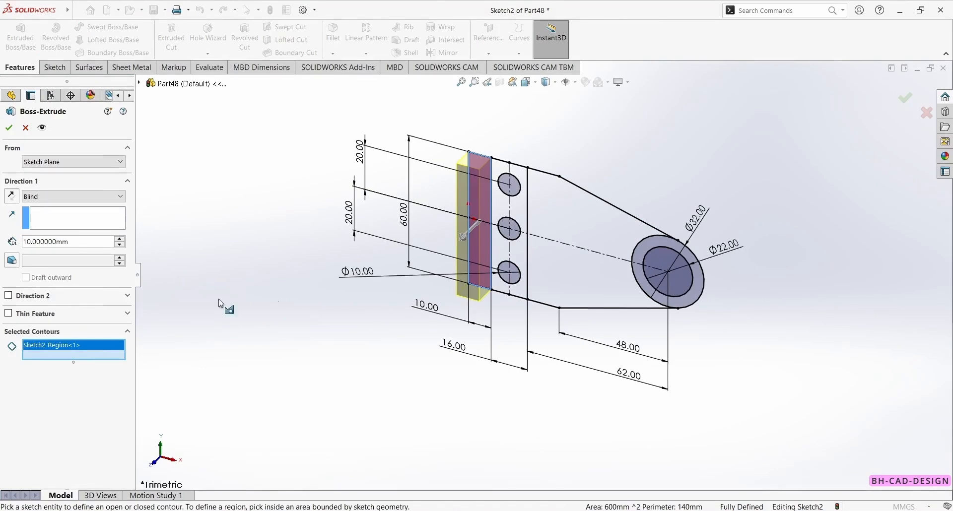
pyautogui.click(34, 295)
pyautogui.moveTo(68, 328); pyautogui.dragTo(44, 329)
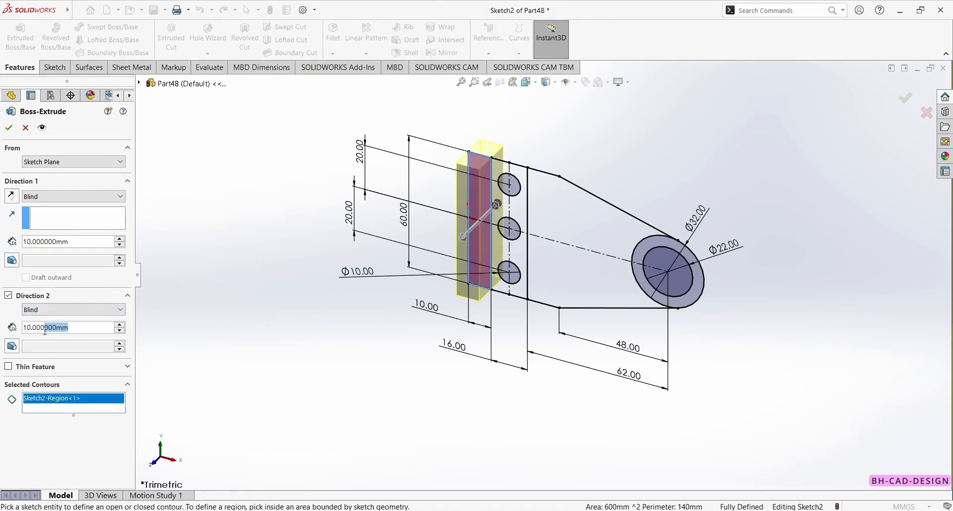
pyautogui.write('10')
pyautogui.press('Return')
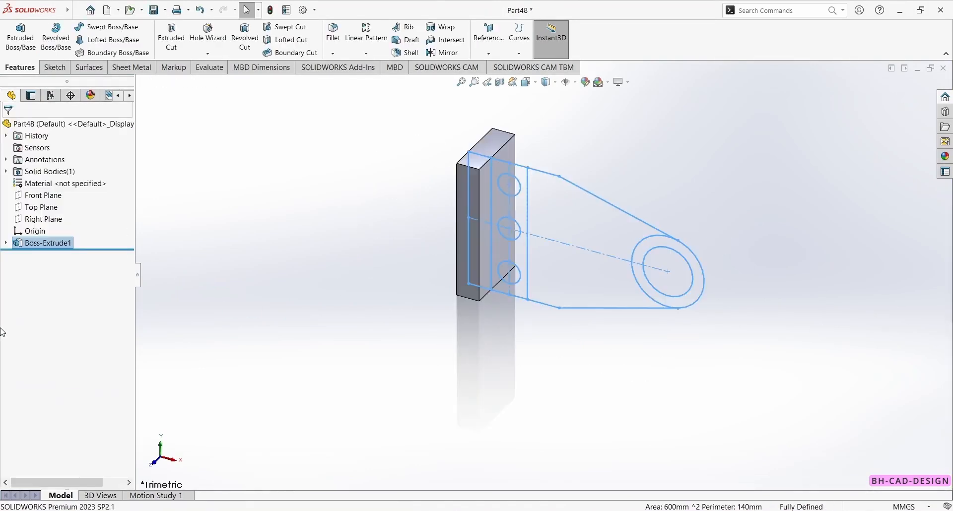
# Step: Extrude the 16 mm wide region around the three small holes of Sketch2 by 7 mm, merged with the end block
pyautogui.click(6, 243)
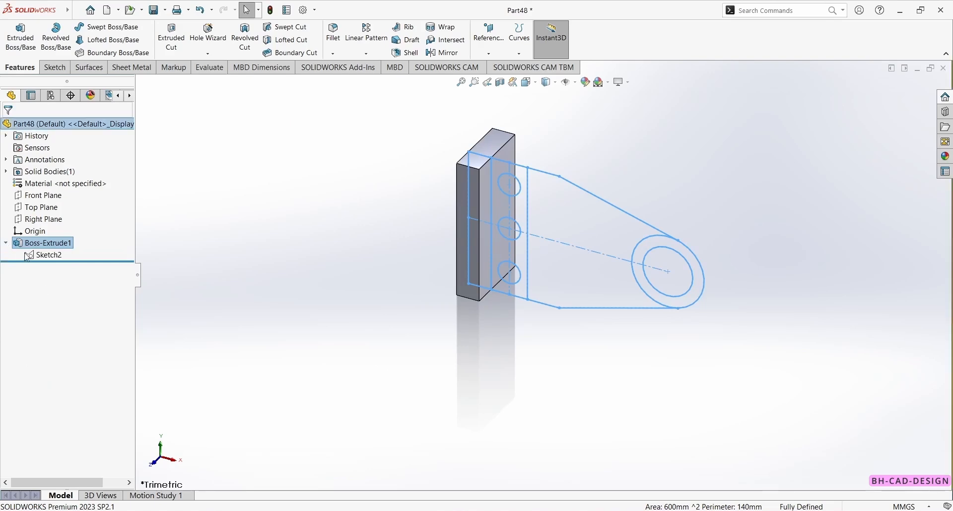
pyautogui.click(44, 255)
pyautogui.click(35, 56)
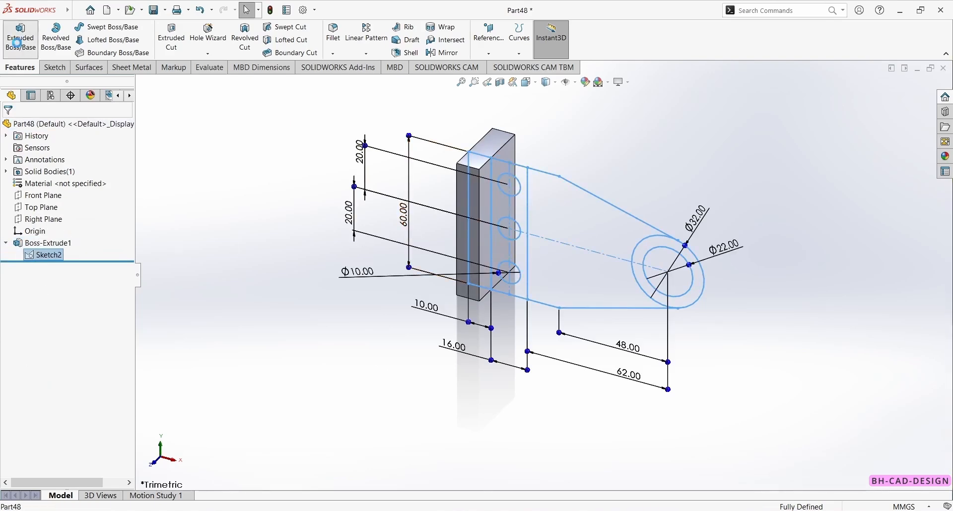
pyautogui.click(519, 212)
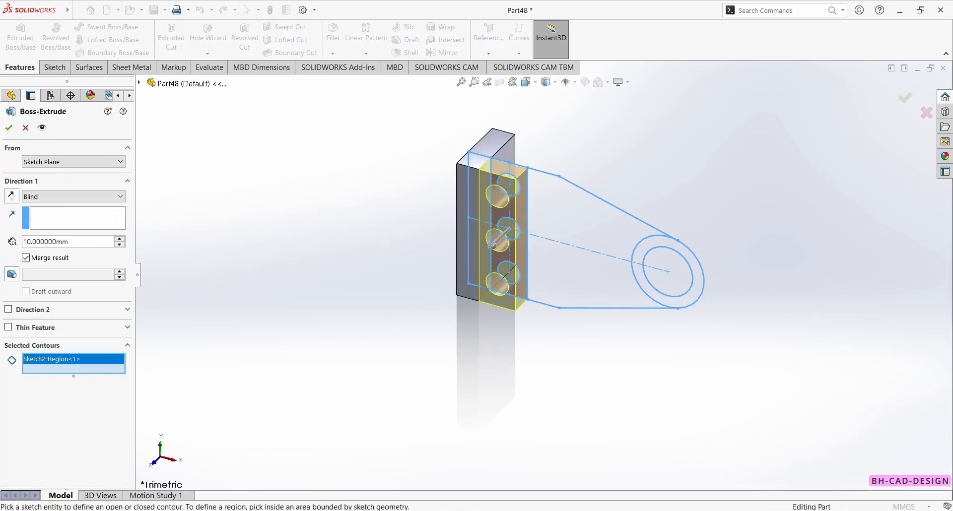
pyautogui.hotkey('alt', 'Tab')
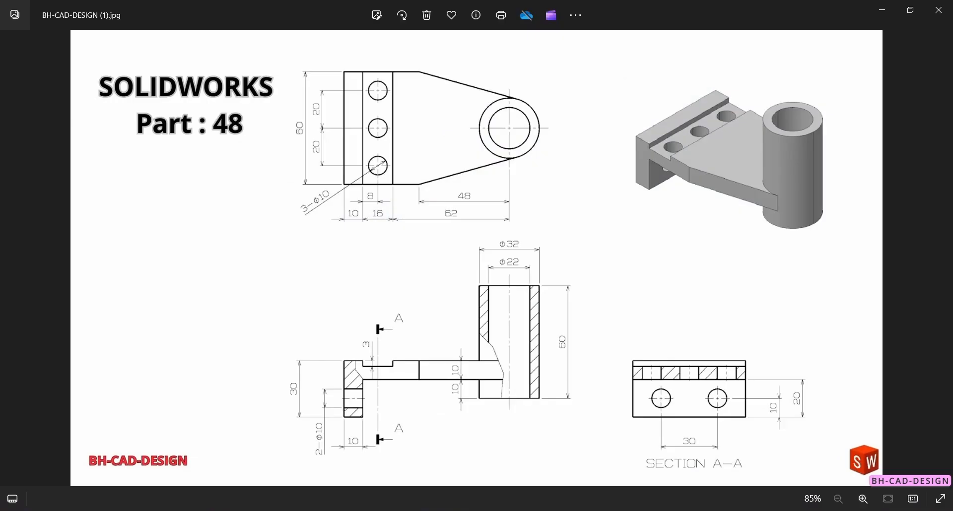
pyautogui.hotkey('alt', 'Tab')
pyautogui.doubleClick(71, 242)
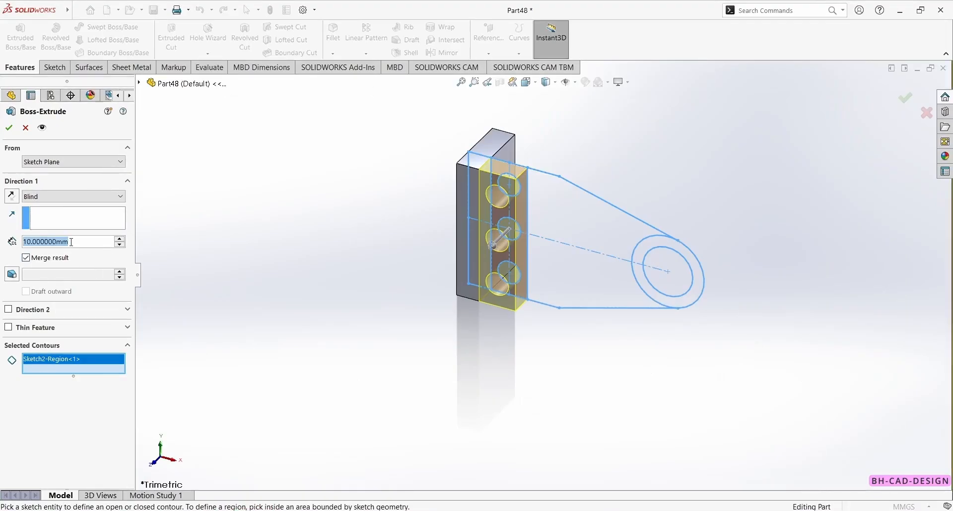
pyautogui.write('10')
pyautogui.press('Return')
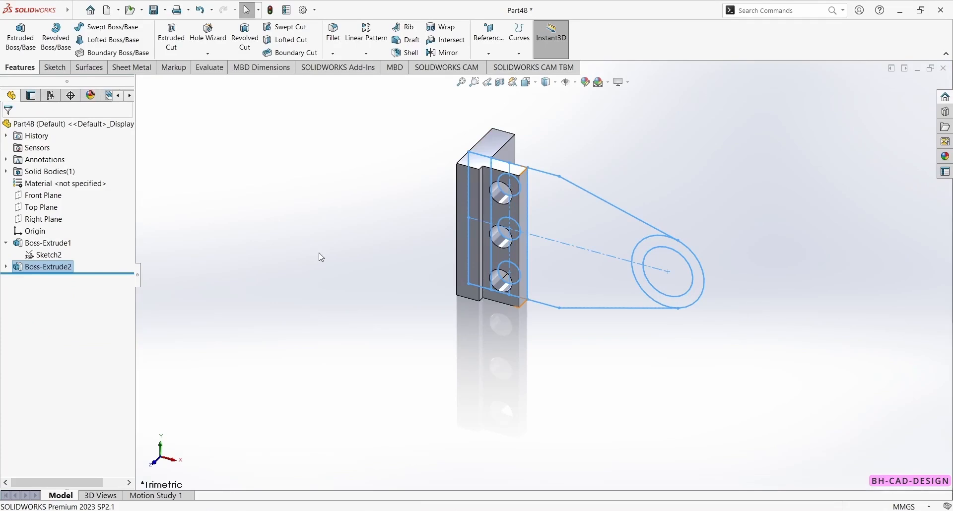
# Step: Extrude the tapered arm region of Sketch2 by 10 mm, merged with the existing body
pyautogui.click(30, 256)
pyautogui.moveTo(23, 4)
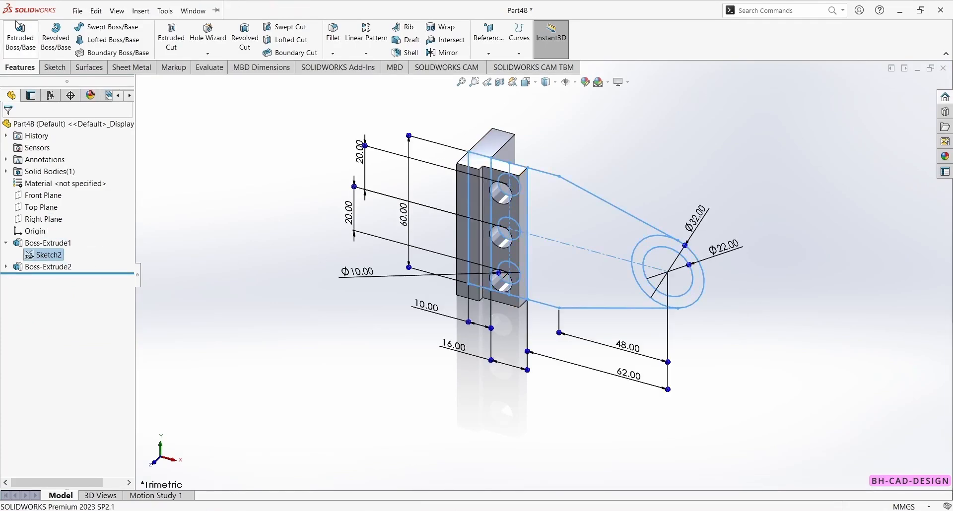
pyautogui.click(18, 26)
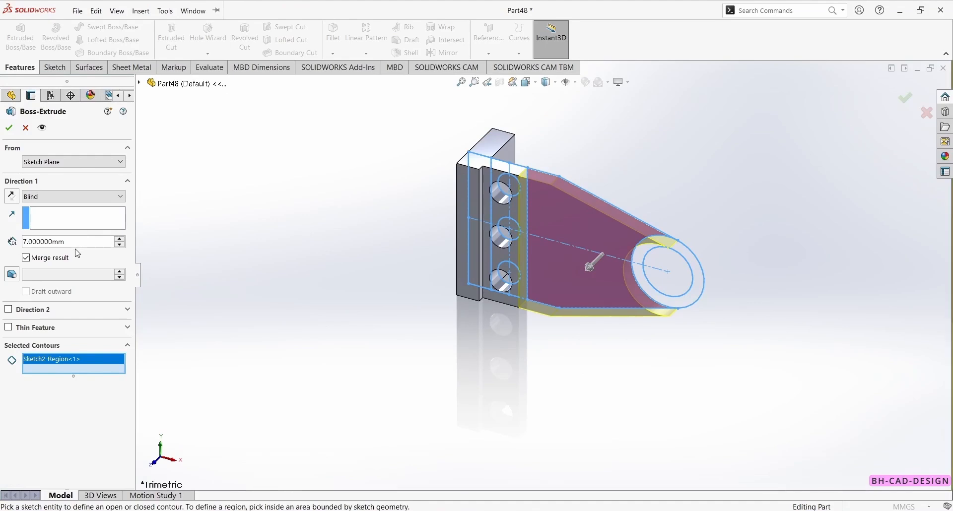
pyautogui.press('Return')
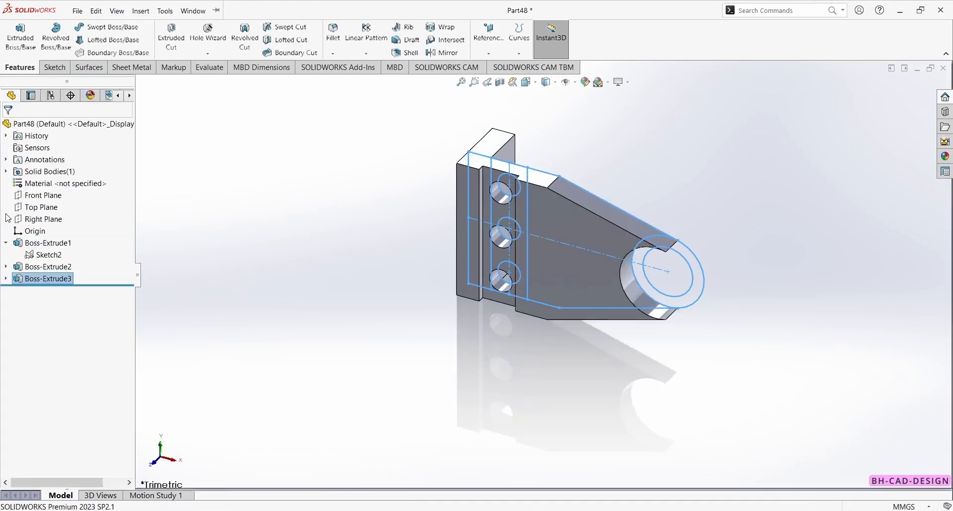
# Step: Extrude the ring between the 32 mm and 22 mm circles of Sketch2, 50 mm in Direction 1 and 10 mm in Direction 2
pyautogui.click(40, 255)
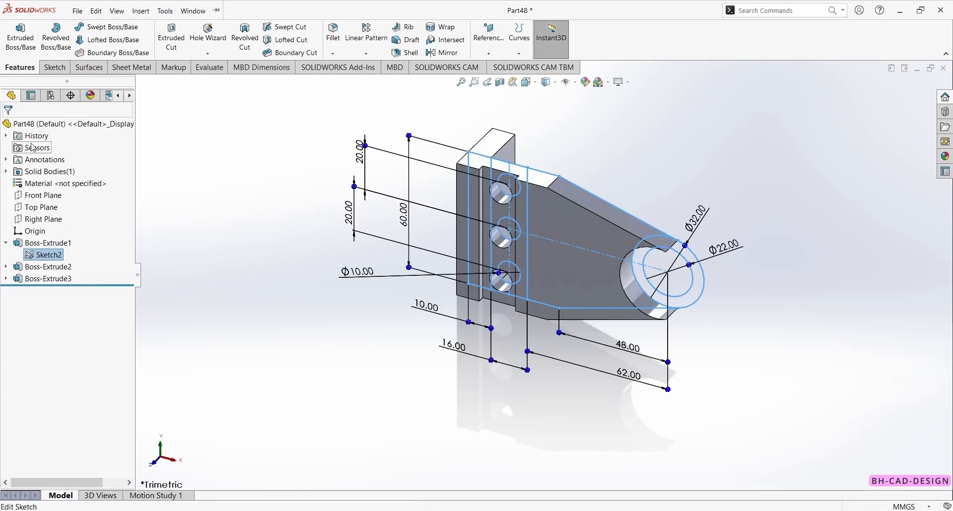
pyautogui.click(36, 31)
pyautogui.click(697, 292)
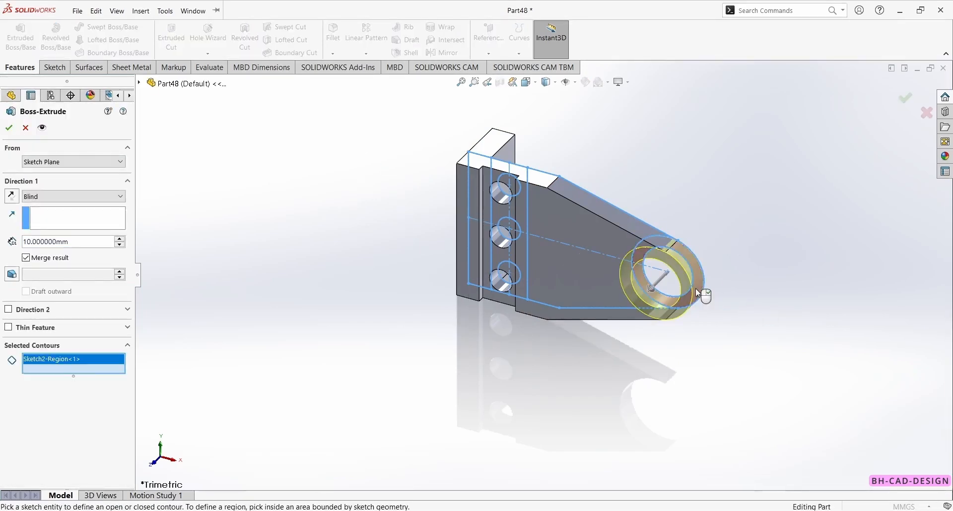
pyautogui.hotkey('alt', 'Tab')
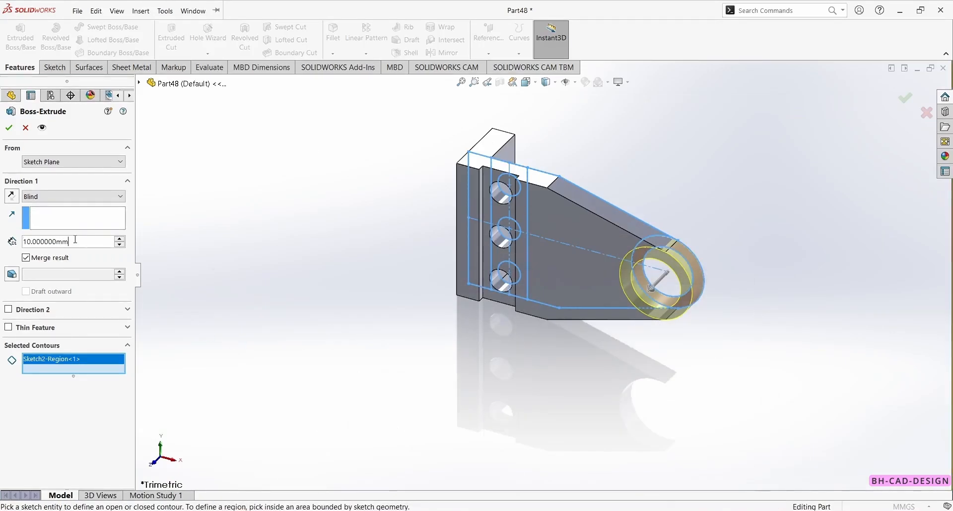
pyautogui.doubleClick(75, 240)
pyautogui.write('50')
pyautogui.press('Return')
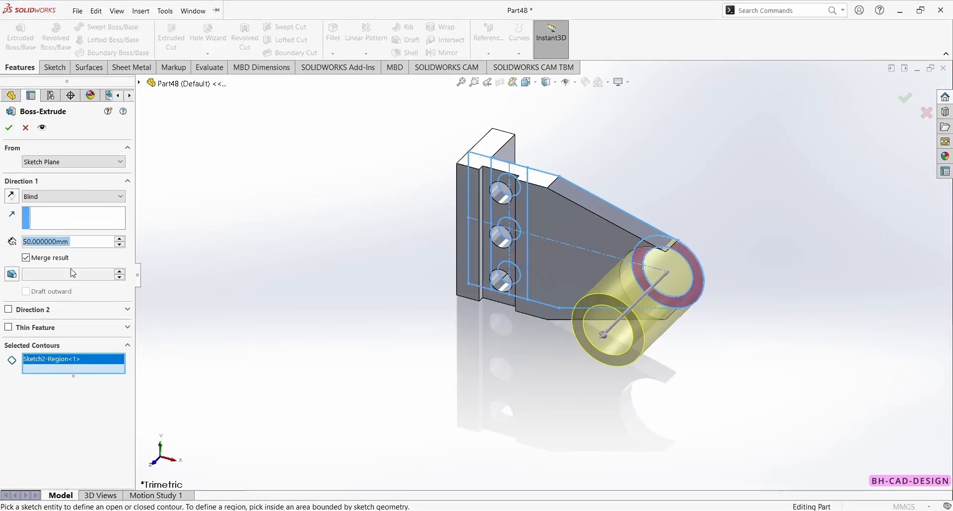
pyautogui.click(58, 313)
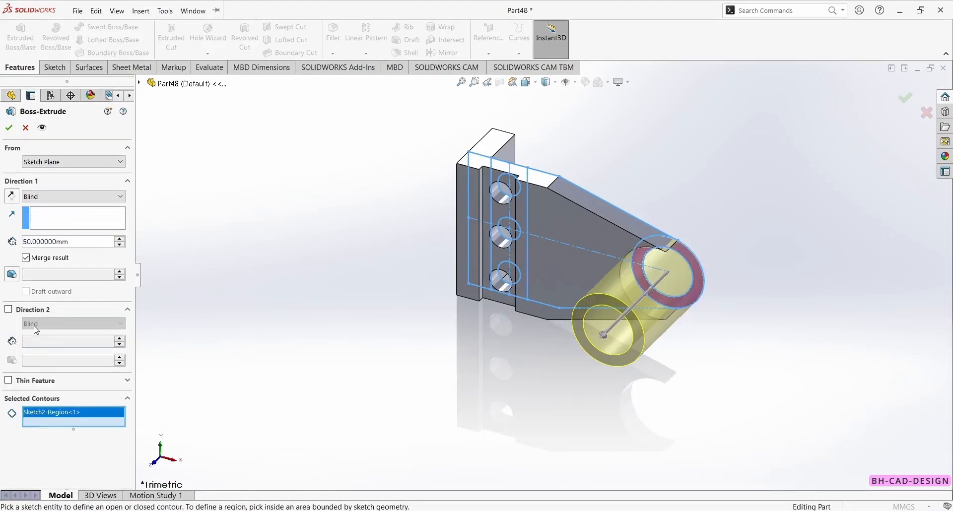
pyautogui.click(9, 310)
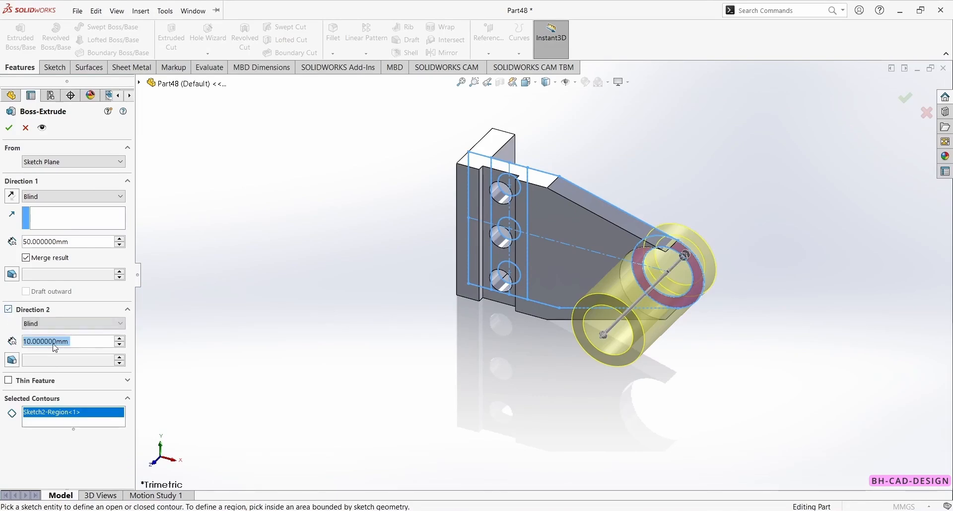
pyautogui.click(9, 127)
# Step: Sketch two vertically aligned circles, about 11 mm and 14 mm in diameter, on the outer face of the end plate
pyautogui.moveTo(223, 185); pyautogui.dragTo(629, 495, button='middle')
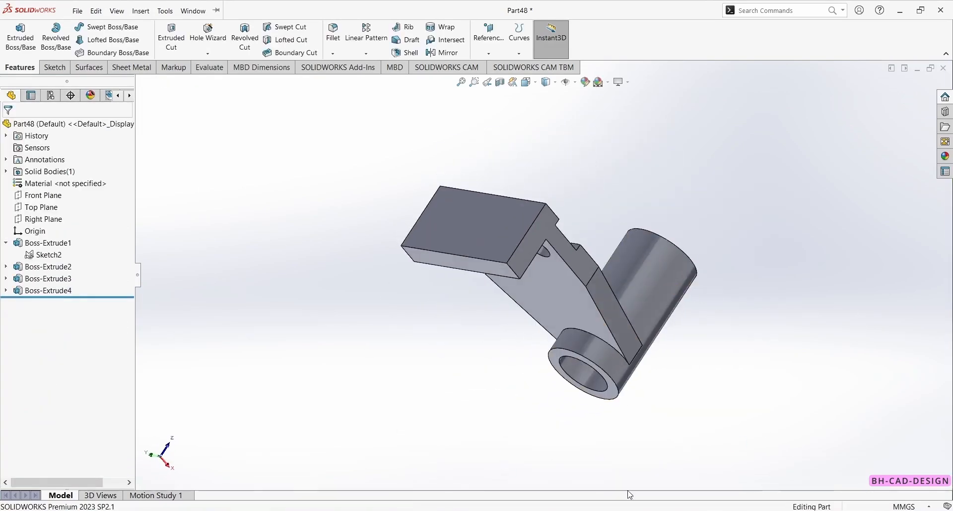
pyautogui.moveTo(493, 338); pyautogui.dragTo(429, 385, button='middle')
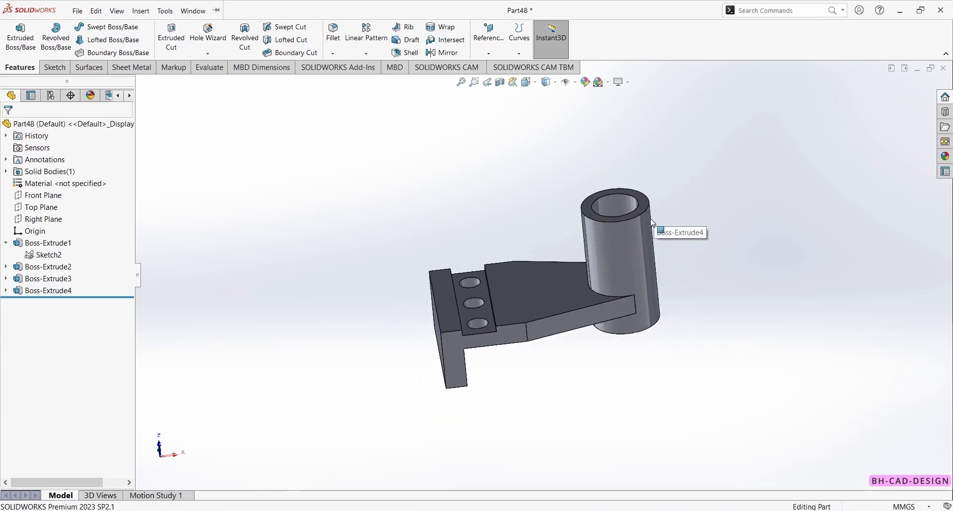
pyautogui.click(392, 510)
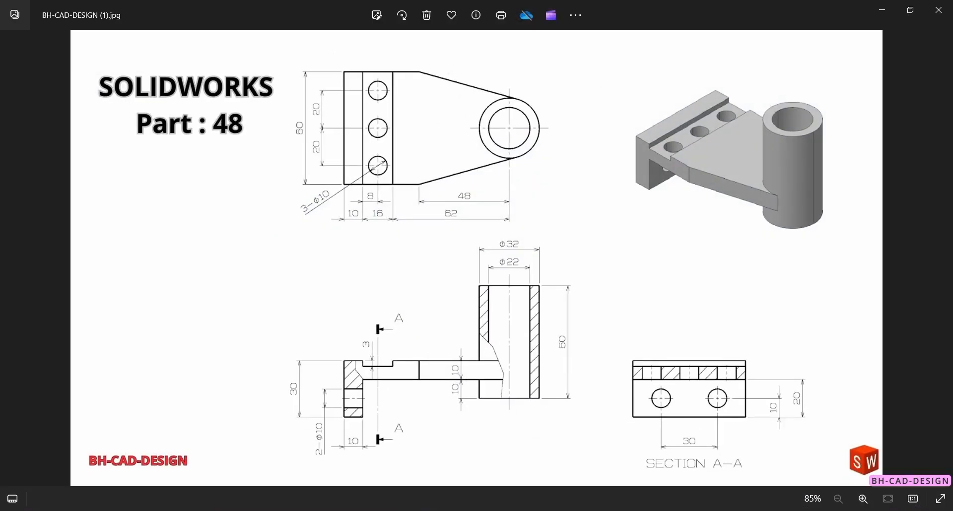
pyautogui.click(392, 510)
pyautogui.moveTo(404, 396); pyautogui.dragTo(389, 248, button='middle')
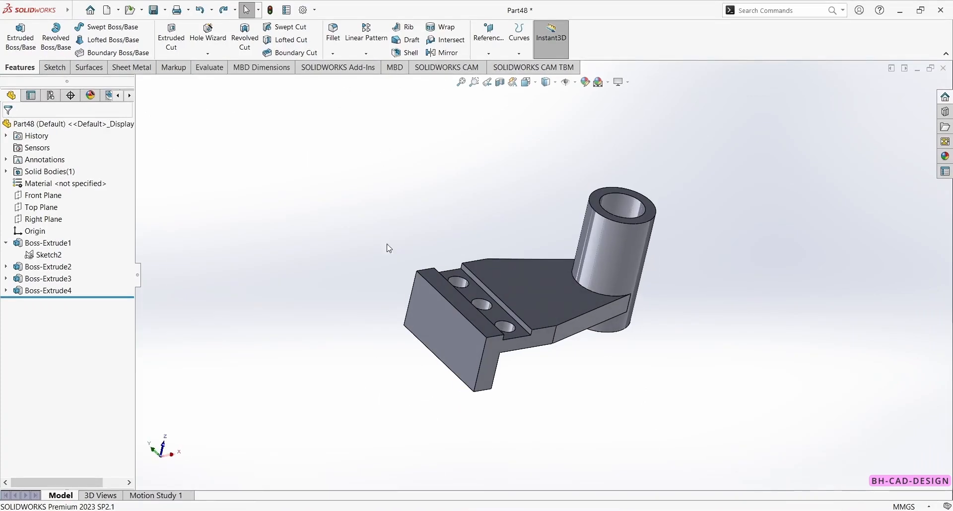
pyautogui.click(433, 315)
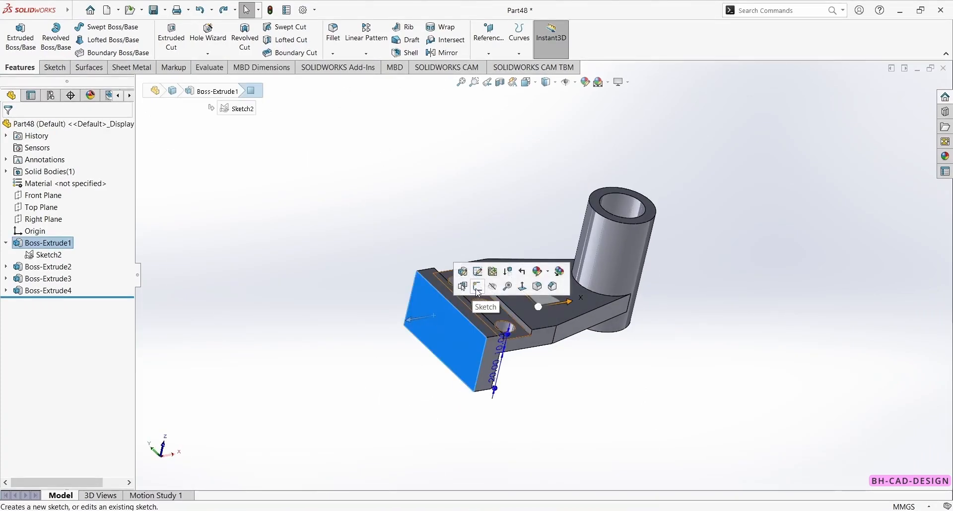
pyautogui.click(477, 292)
pyautogui.click(113, 27)
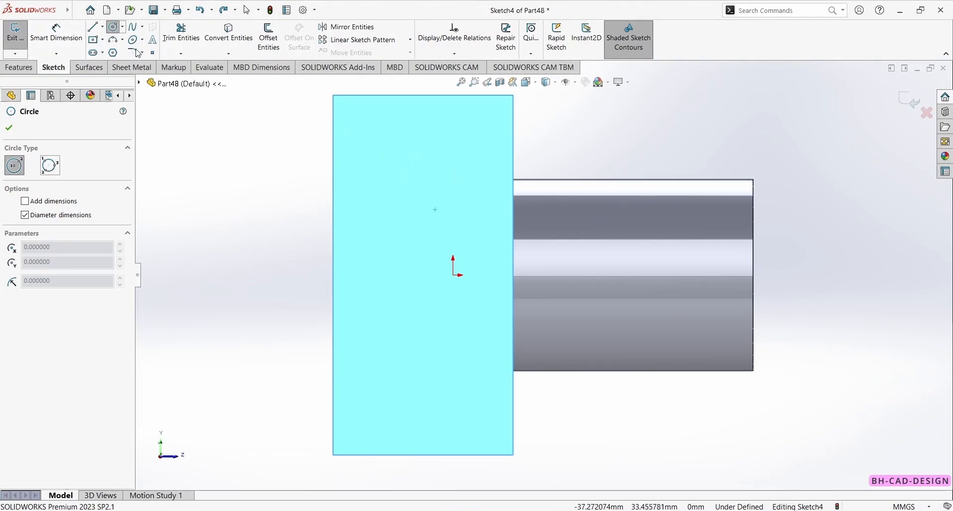
pyautogui.click(401, 143)
pyautogui.click(410, 175)
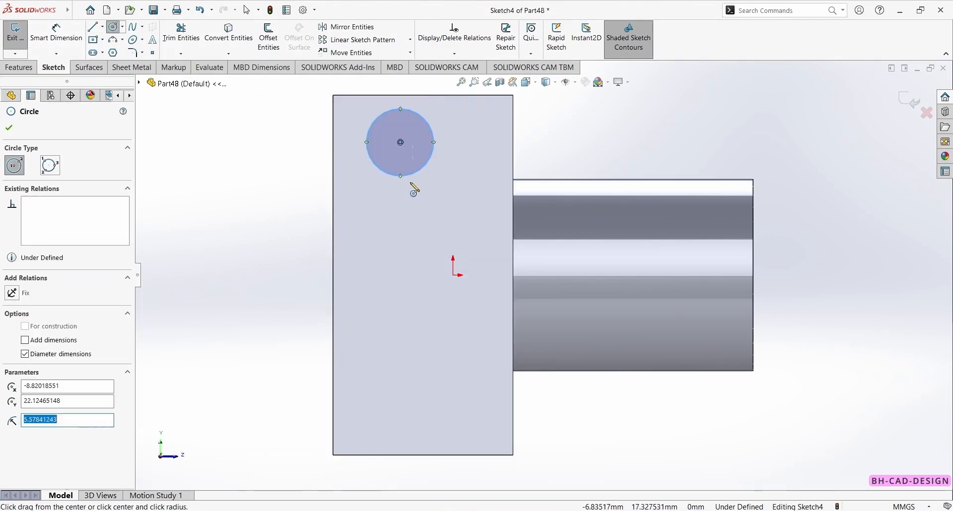
pyautogui.click(401, 373)
pyautogui.click(417, 335)
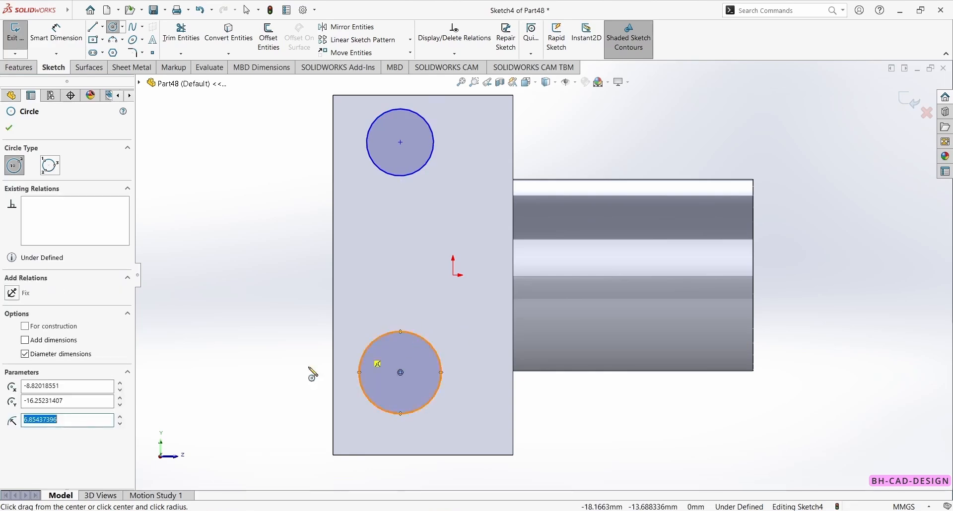
# Step: Dimension both circles on the end plate face to a diameter of 10 mm
pyautogui.moveTo(309, 368); pyautogui.dragTo(309, 340, button='right')
pyautogui.click(379, 411)
pyautogui.click(221, 383)
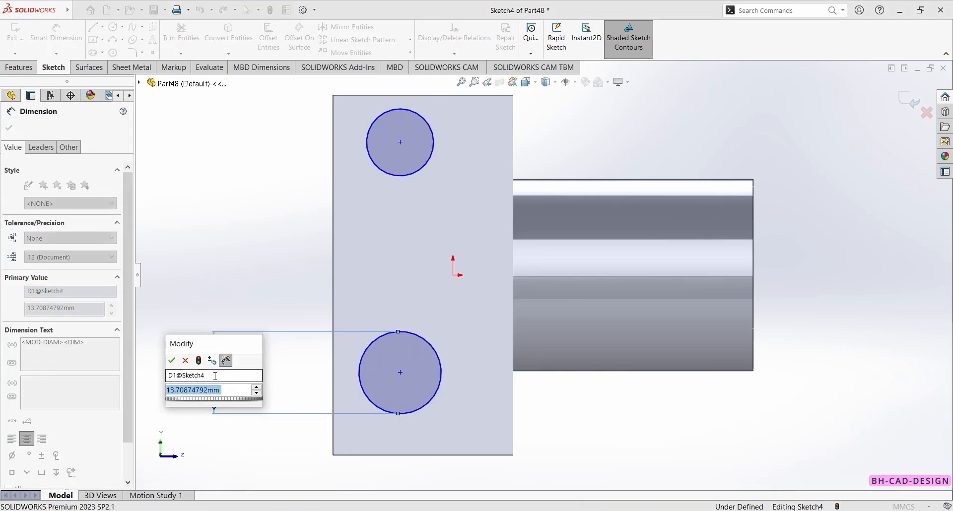
pyautogui.write('10')
pyautogui.press('Return')
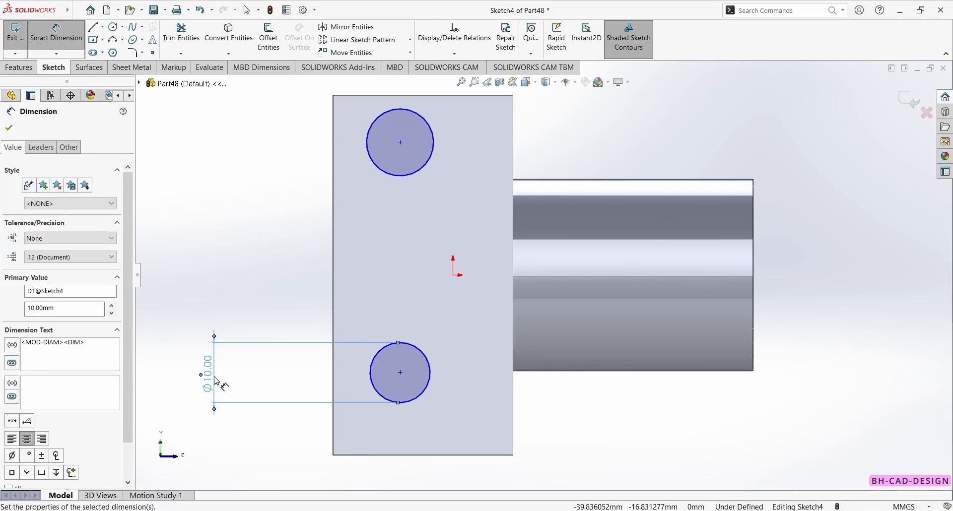
pyautogui.click(399, 176)
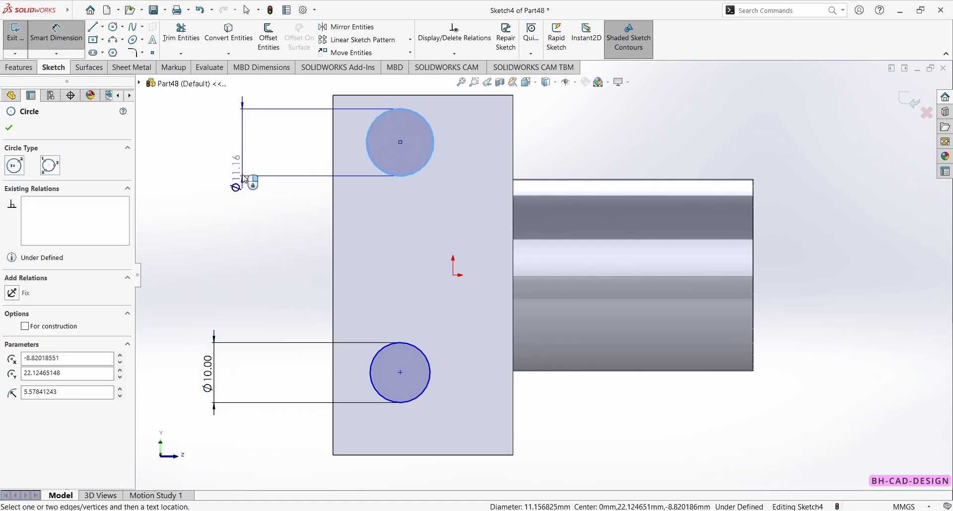
pyautogui.click(241, 181)
pyautogui.write('10')
pyautogui.press('Return')
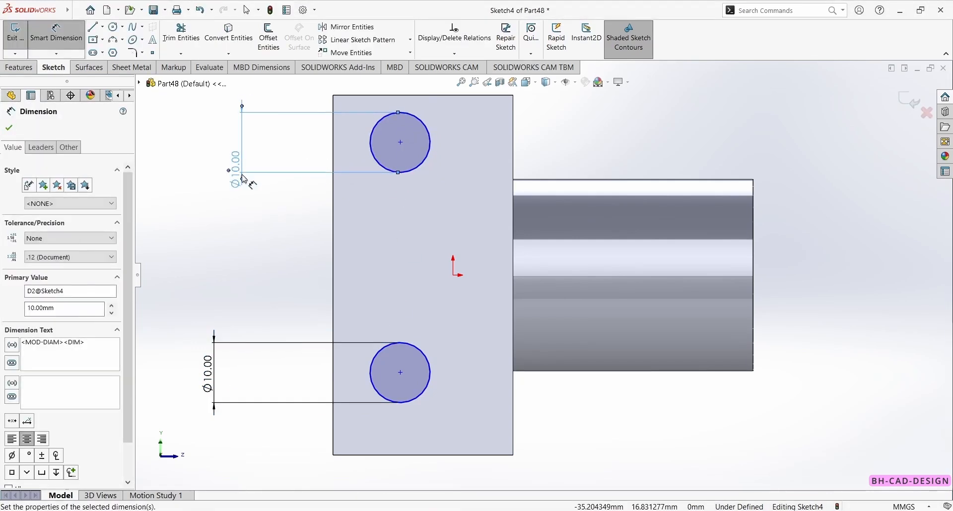
# Step: Draw a 60 mm vertical centerline across the end plate face, passing through both circles
pyautogui.click(103, 28)
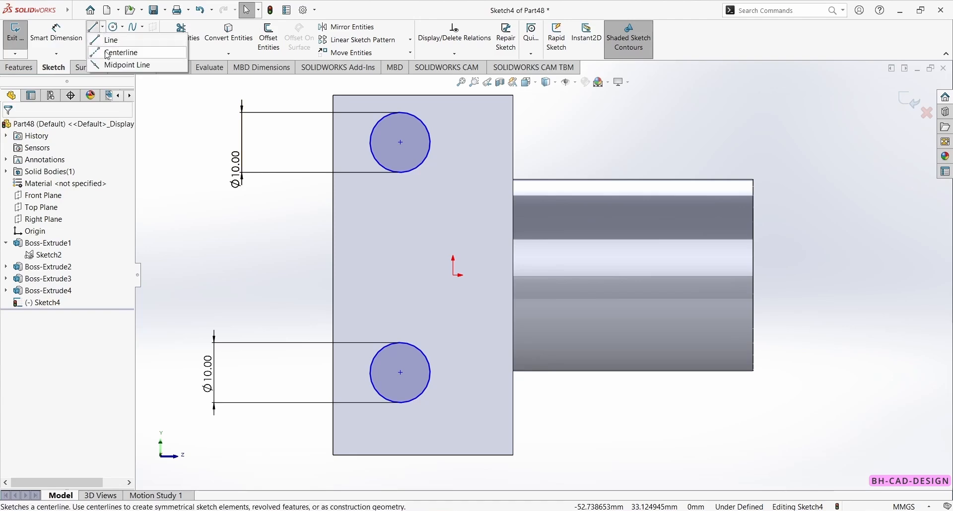
pyautogui.click(117, 49)
pyautogui.click(389, 96)
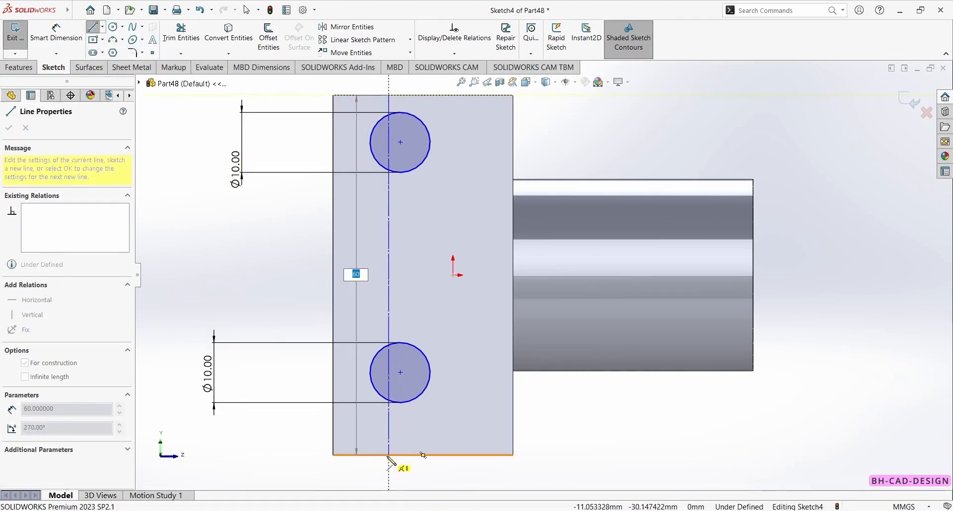
pyautogui.click(388, 456)
pyautogui.press('Escape')
# Step: Dimension the vertical centerline 10 mm from the plate's long edge opposite the cylinder
pyautogui.click(56, 38)
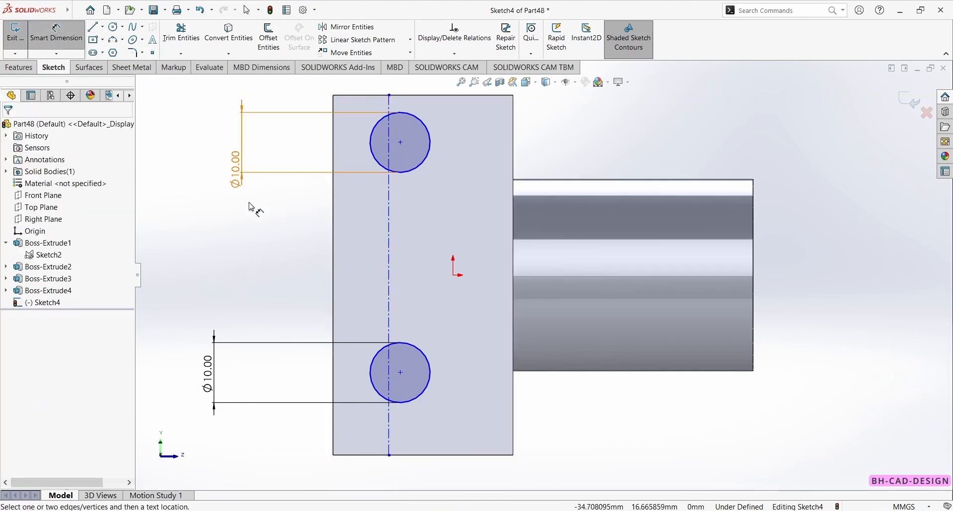
pyautogui.click(332, 307)
pyautogui.click(389, 323)
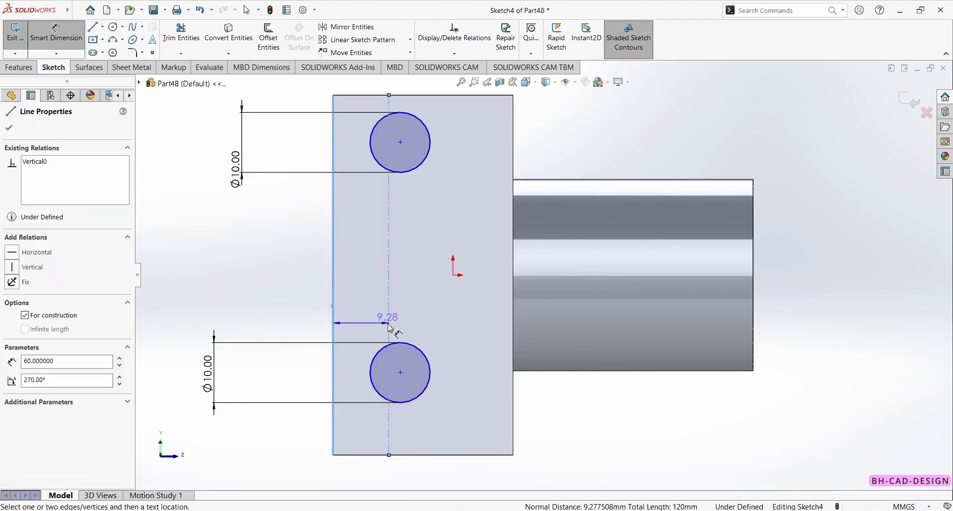
pyautogui.click(267, 481)
pyautogui.press('Return')
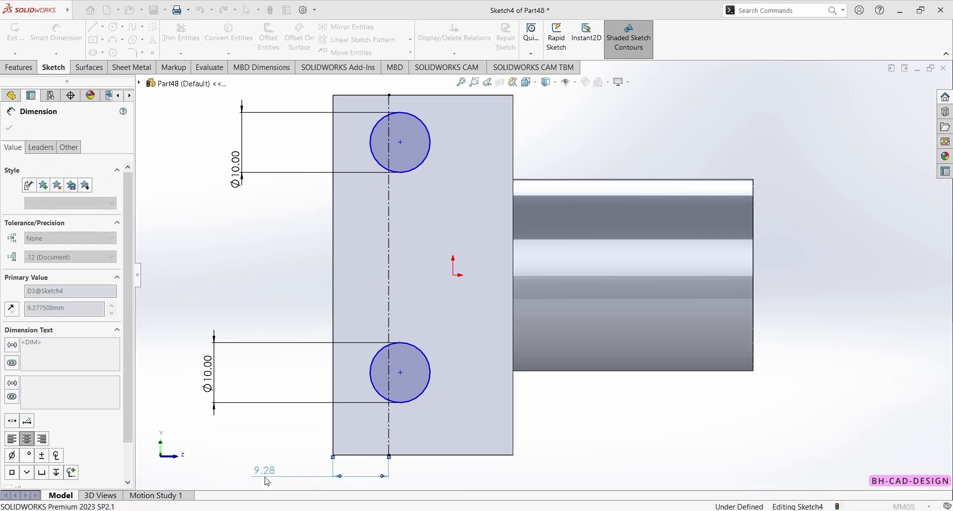
pyautogui.press('Escape')
# Step: Make the centers of both 10 mm circles coincident with the vertical centerline
pyautogui.click(400, 372)
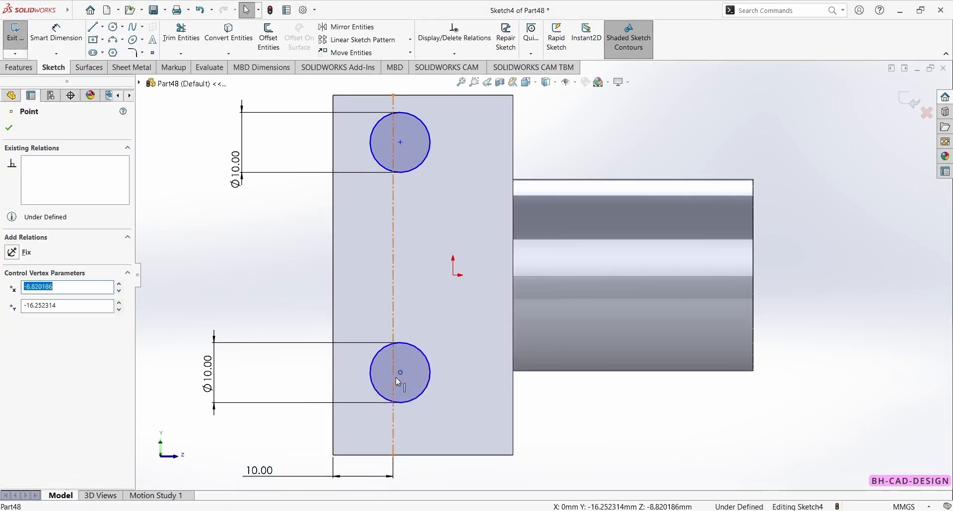
pyautogui.keyDown('ctrl'); pyautogui.click(394, 384); pyautogui.keyUp('ctrl')
pyautogui.click(436, 342)
pyautogui.press('Escape')
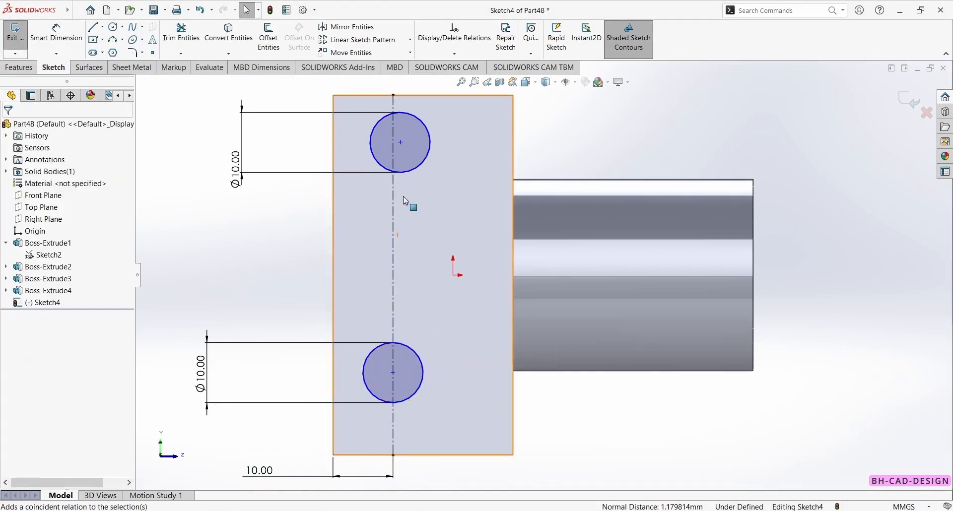
pyautogui.click(393, 155)
pyautogui.keyDown('ctrl'); pyautogui.click(400, 143); pyautogui.keyUp('ctrl')
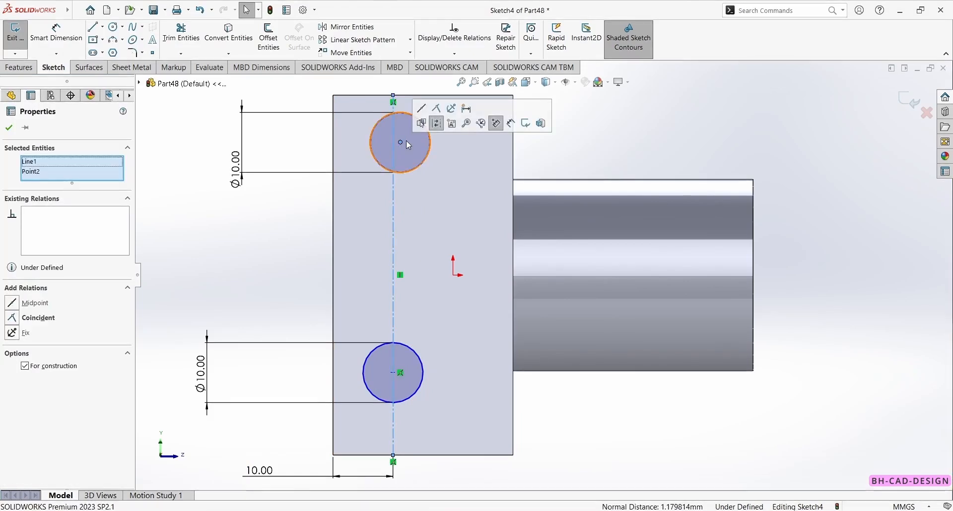
pyautogui.click(434, 108)
pyautogui.press('Escape')
# Step: Draw a 20 mm horizontal centerline from the origin to the plate's long edge opposite the cylinder
pyautogui.click(103, 27)
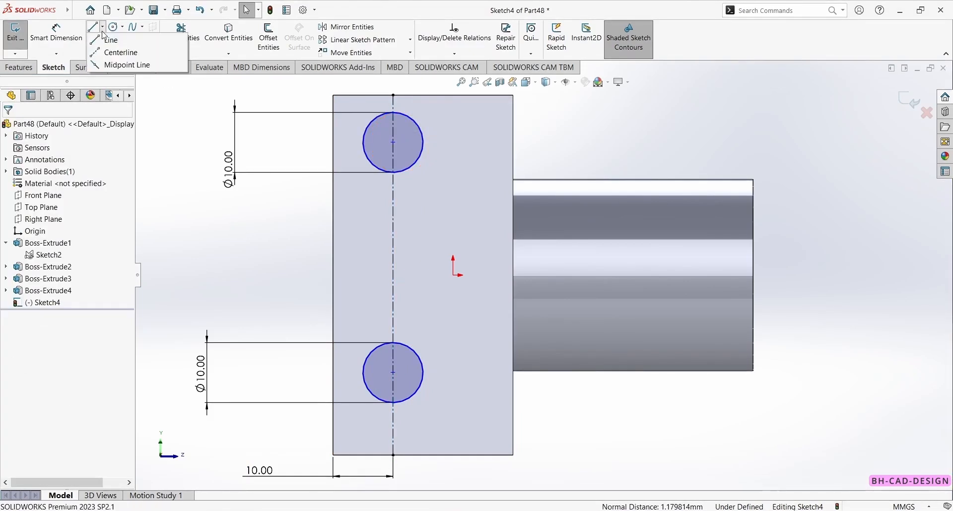
pyautogui.click(119, 49)
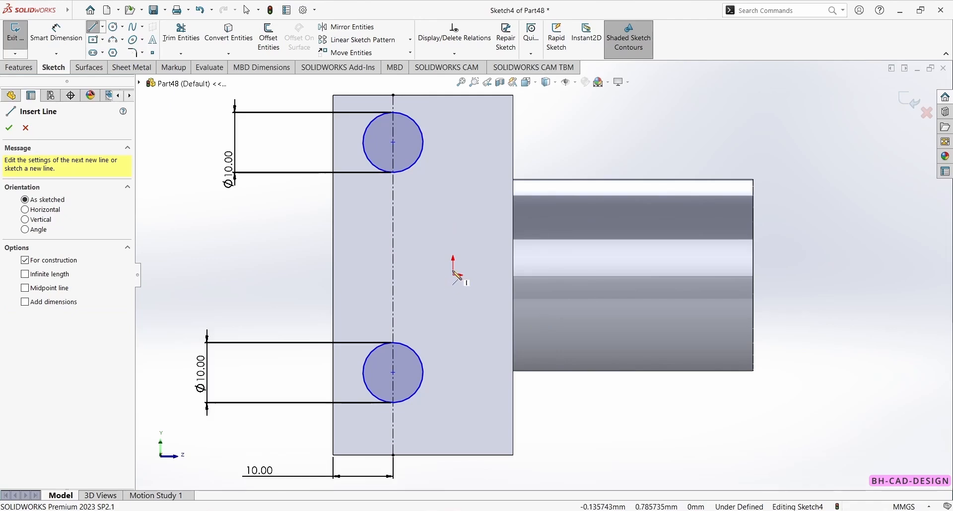
pyautogui.click(453, 274)
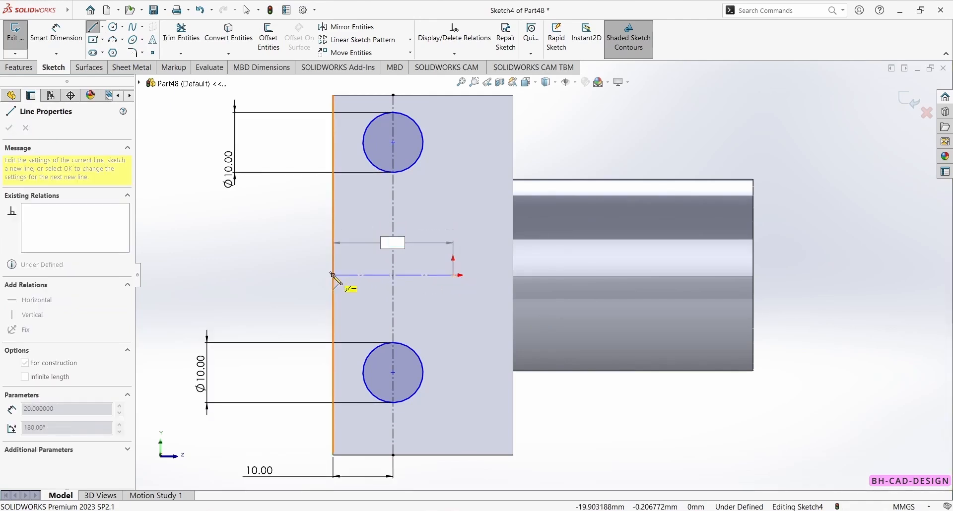
pyautogui.click(332, 274)
pyautogui.press('Escape')
# Step: Dimension the distance between the two circle centers as 30 mm
pyautogui.moveTo(248, 302); pyautogui.dragTo(237, 179, button='right')
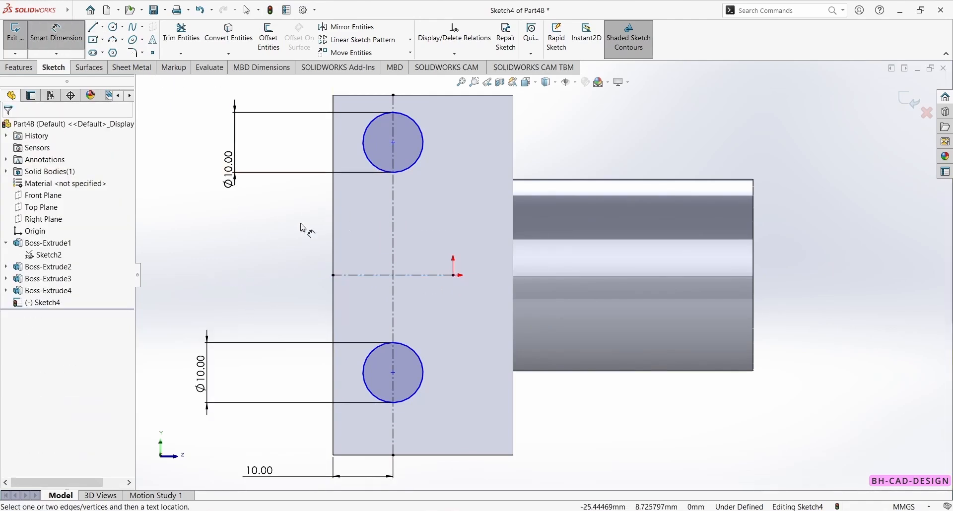
pyautogui.click(393, 142)
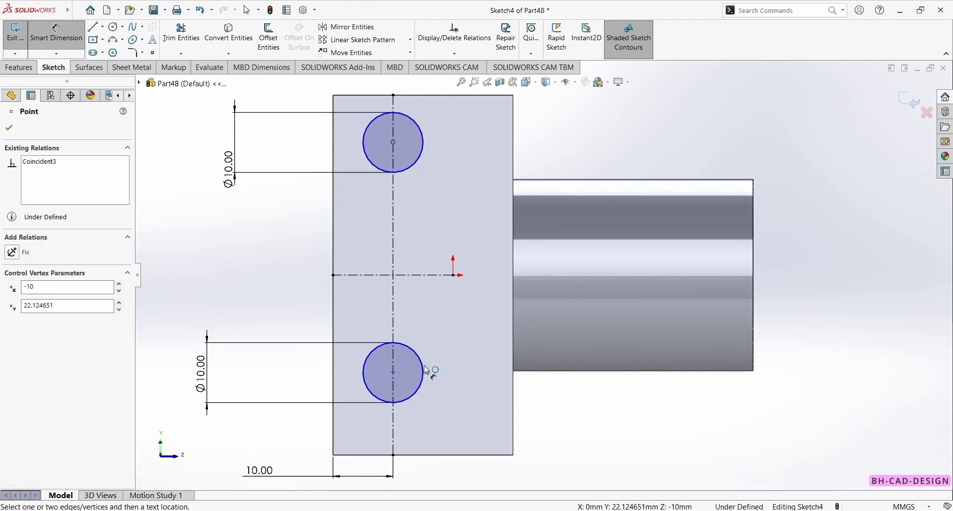
pyautogui.click(393, 373)
pyautogui.click(241, 278)
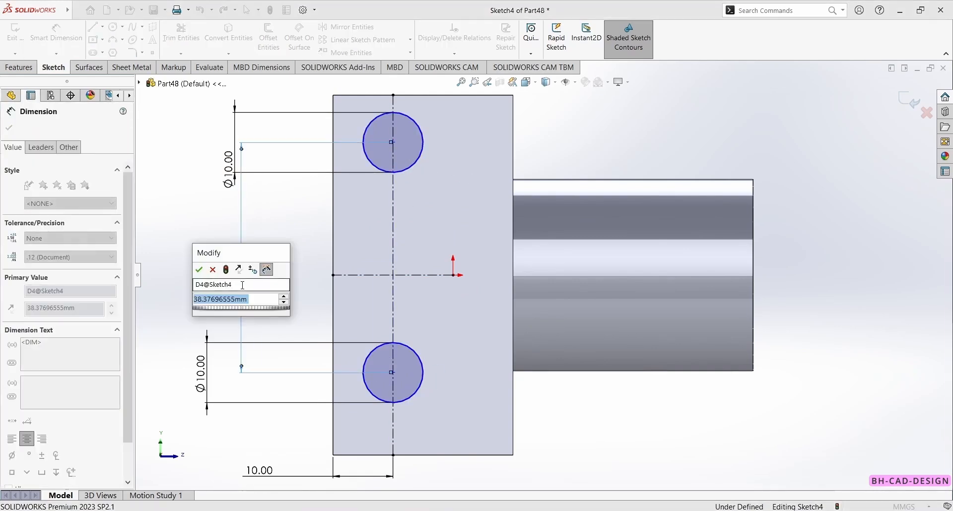
pyautogui.write('30')
pyautogui.press('Return')
pyautogui.press('Escape')
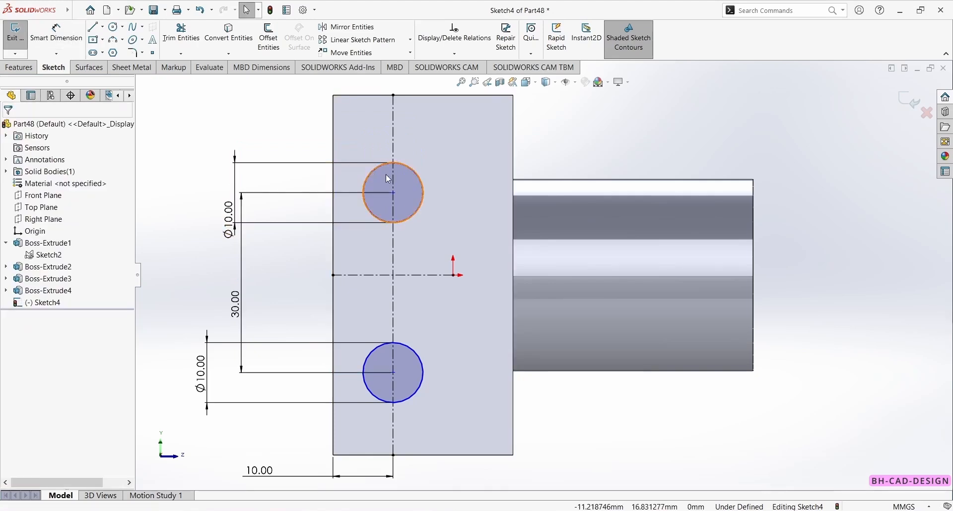
# Step: Make the two circle centers symmetric about the horizontal centerline
pyautogui.click(393, 193)
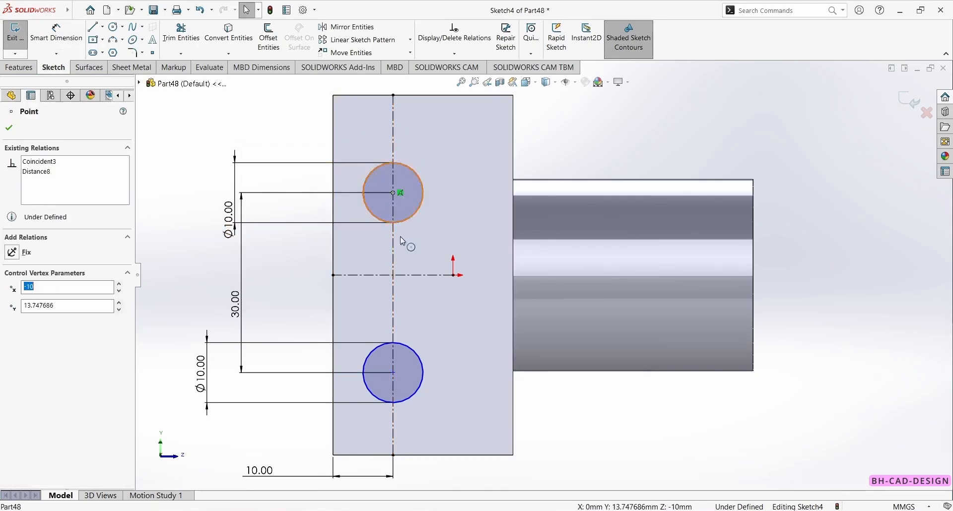
pyautogui.keyDown('ctrl'); pyautogui.click(411, 275); pyautogui.keyUp('ctrl')
pyautogui.keyDown('ctrl'); pyautogui.click(393, 373); pyautogui.keyUp('ctrl')
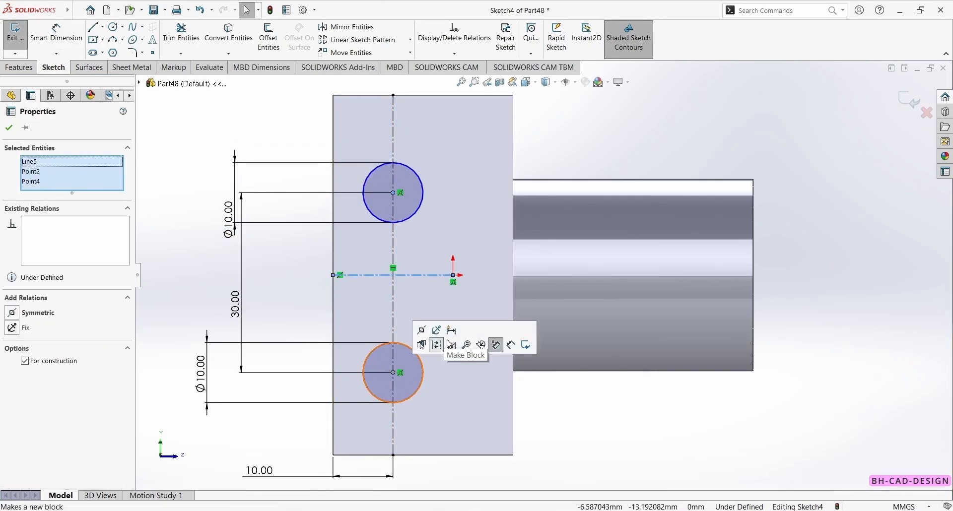
pyautogui.click(421, 332)
pyautogui.press('Escape')
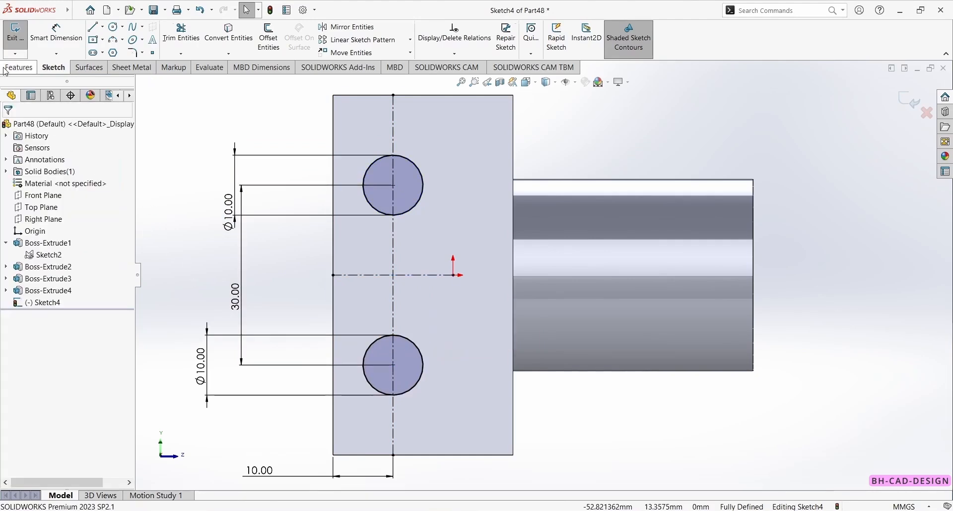
# Step: Cut the two 10 mm circles through the end plate with an Extruded Cut set to Up To Next
pyautogui.click(19, 67)
pyautogui.click(174, 39)
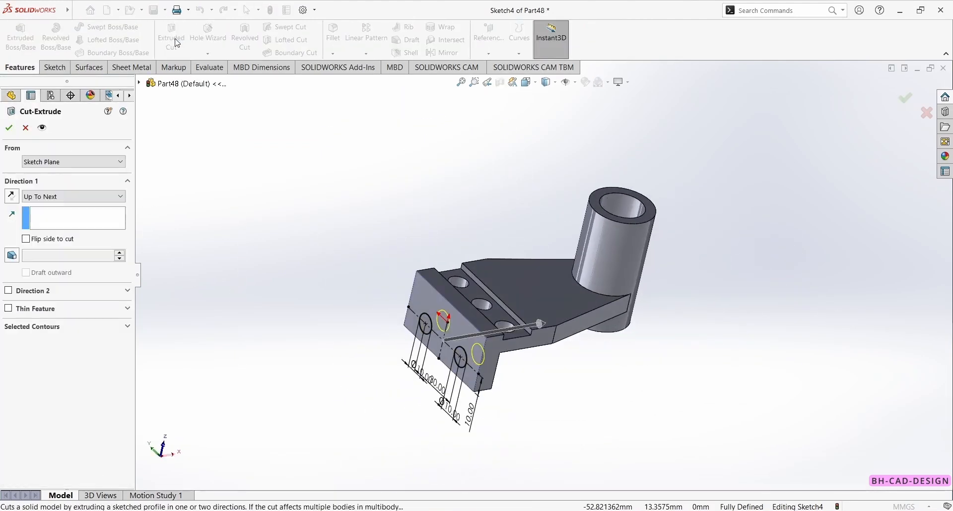
pyautogui.click(80, 196)
pyautogui.click(74, 232)
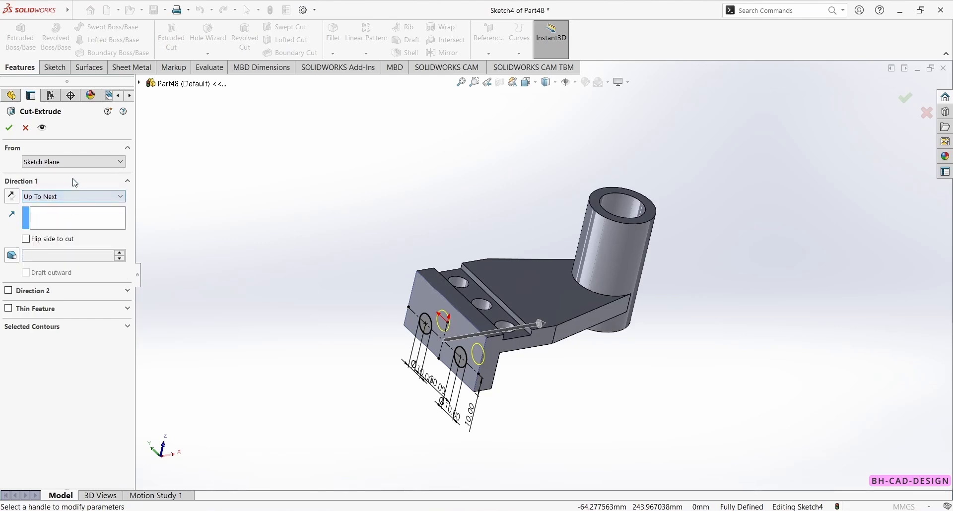
pyautogui.click(9, 127)
# Step: Inspect the finished bracket and its end plate holes from different angles and distances
pyautogui.moveTo(320, 256); pyautogui.dragTo(606, 447, button='middle')
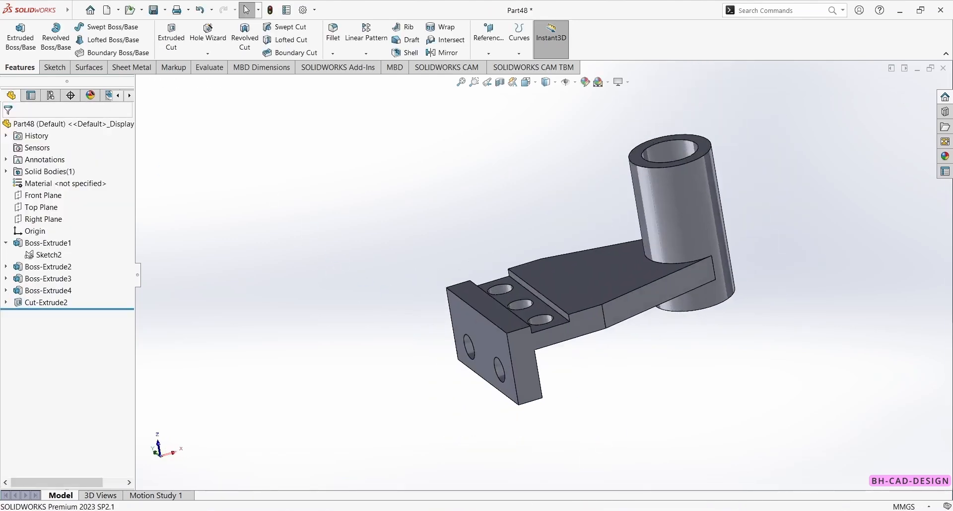
pyautogui.scroll(2, 595, 270)
pyautogui.moveTo(595, 271); pyautogui.dragTo(701, 252, button='middle')
pyautogui.scroll(-3, 664, 214)
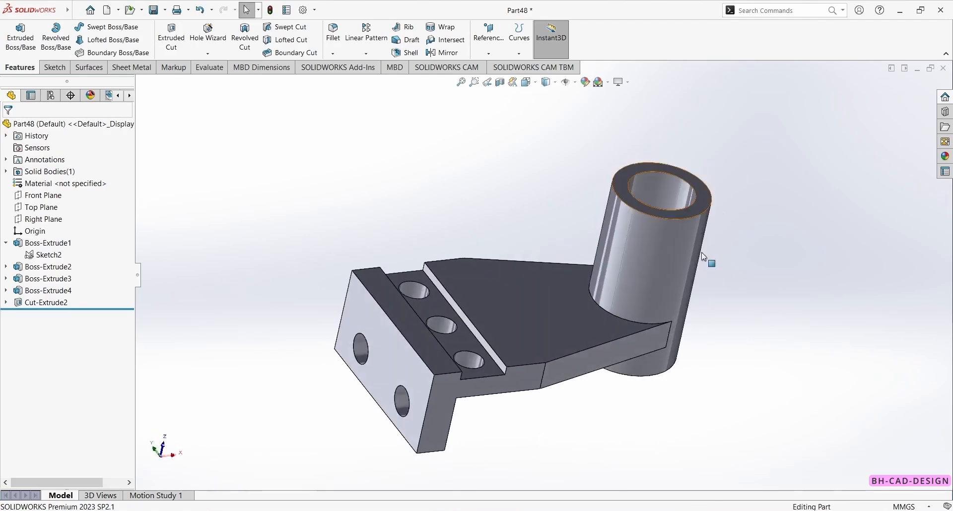
pyautogui.scroll(2, 702, 293)
pyautogui.scroll(-1, 687, 323)
pyautogui.scroll(-1, 596, 354)
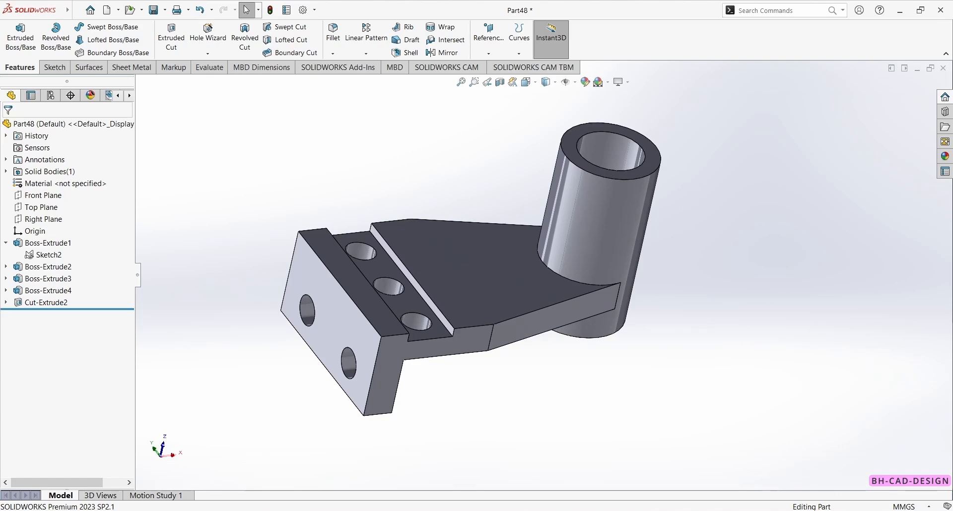
# Step: Check the Part 48 reference drawing and apply the light gray color from the standard swatches to the whole part
pyautogui.hotkey('alt', 'Tab')
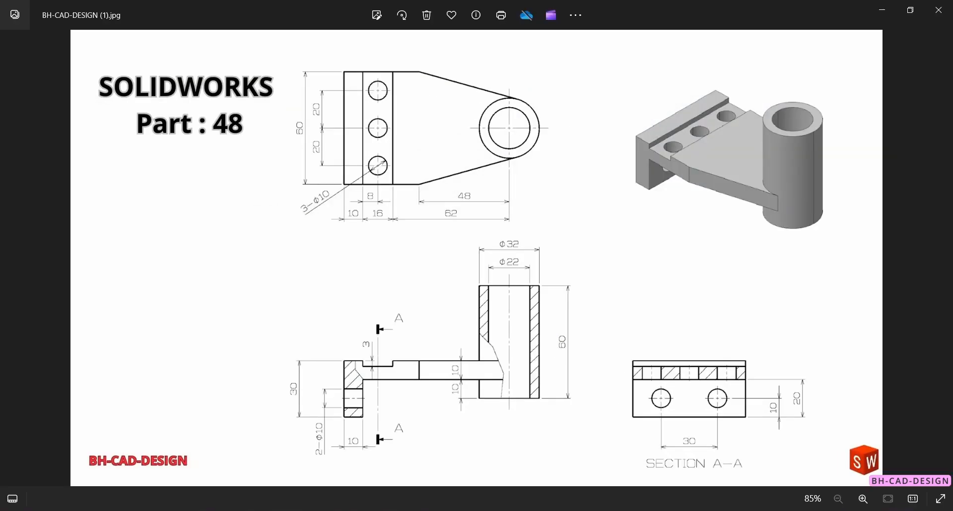
pyautogui.hotkey('alt', 'Tab')
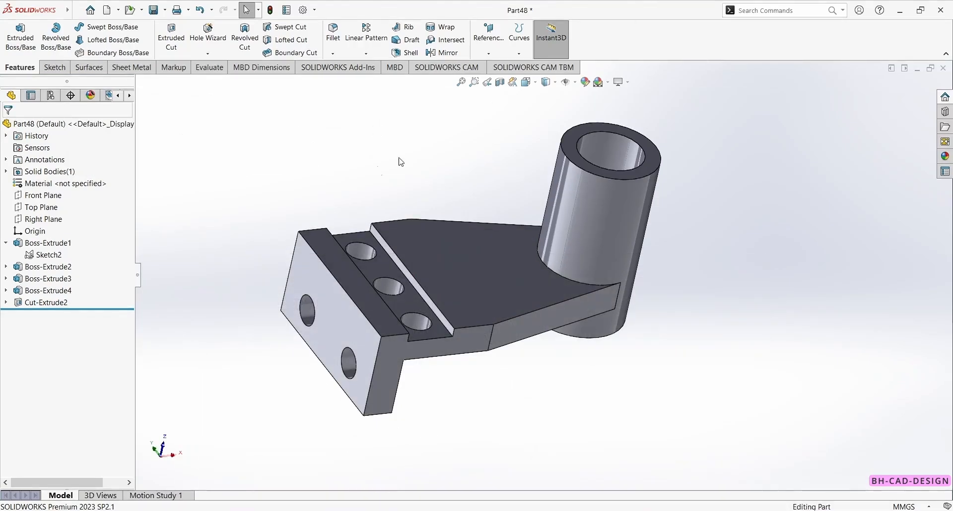
pyautogui.click(598, 82)
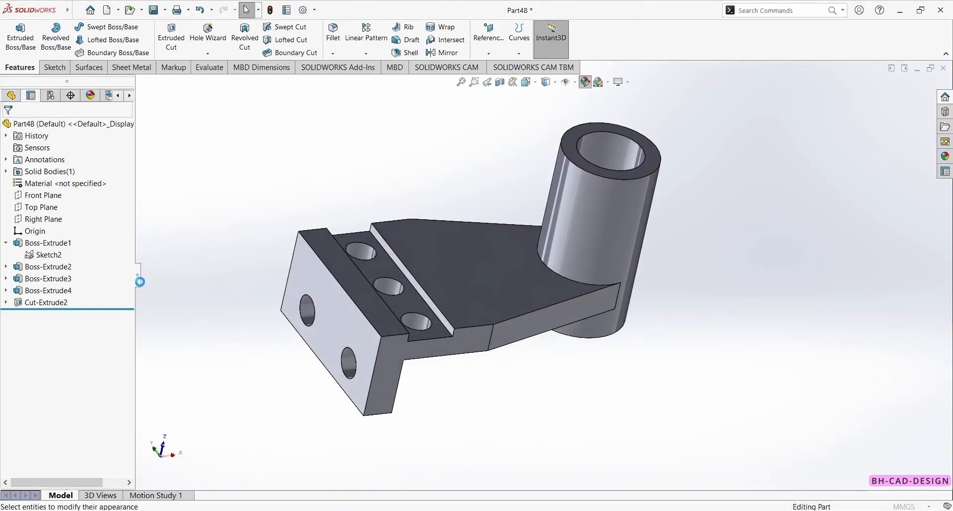
pyautogui.click(91, 367)
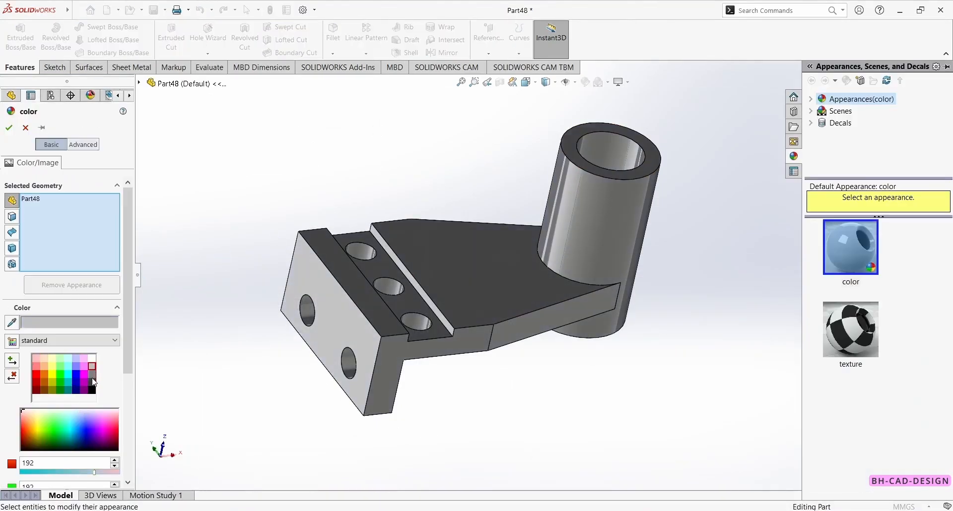
pyautogui.click(9, 128)
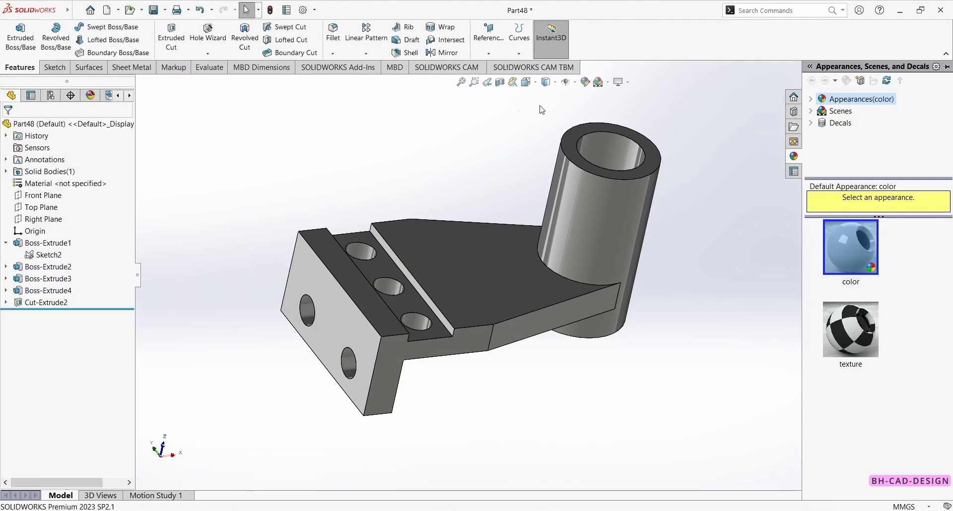
# Step: Change the scene behind the bracket to a plain white background
pyautogui.click(607, 82)
pyautogui.click(620, 108)
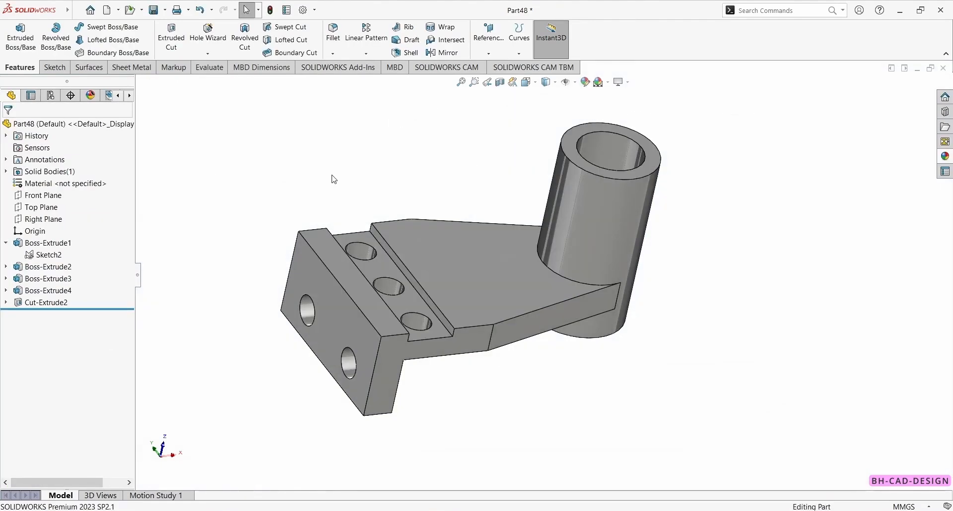